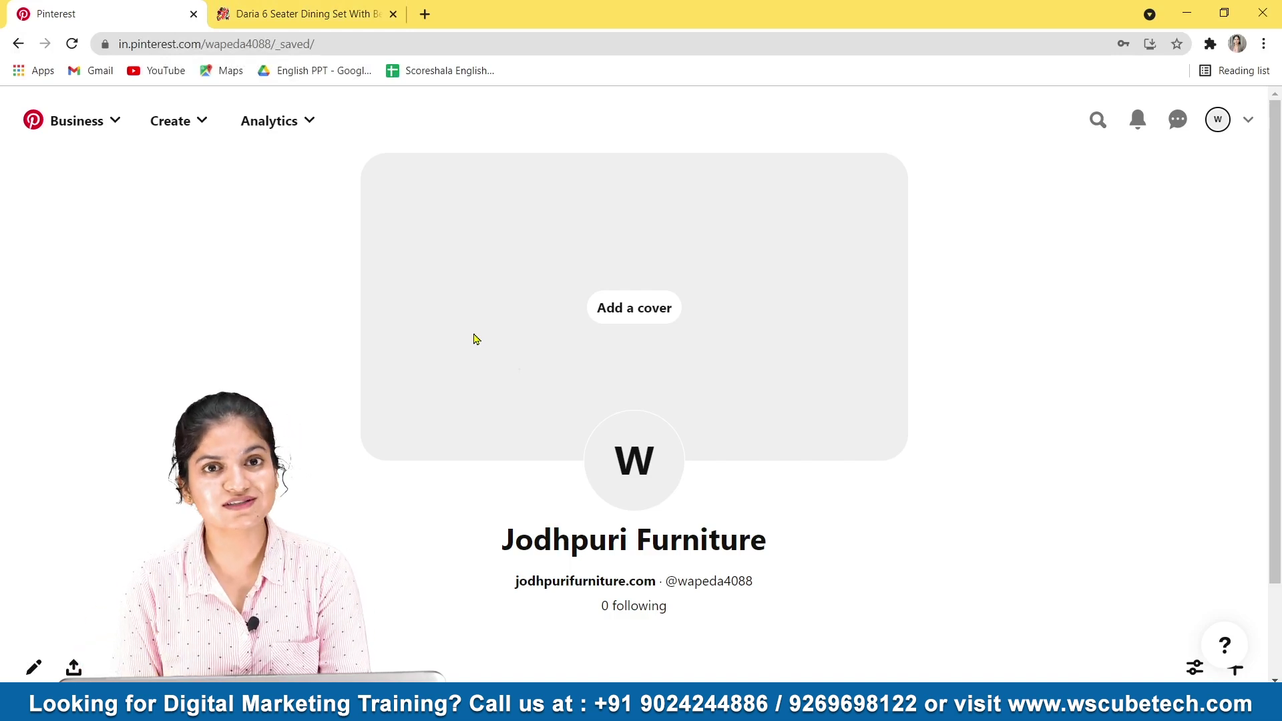
Check the Daria 6 Seater Dining Set product page, return to Pinterest and open the business account's settings.
left_click(264, 10)
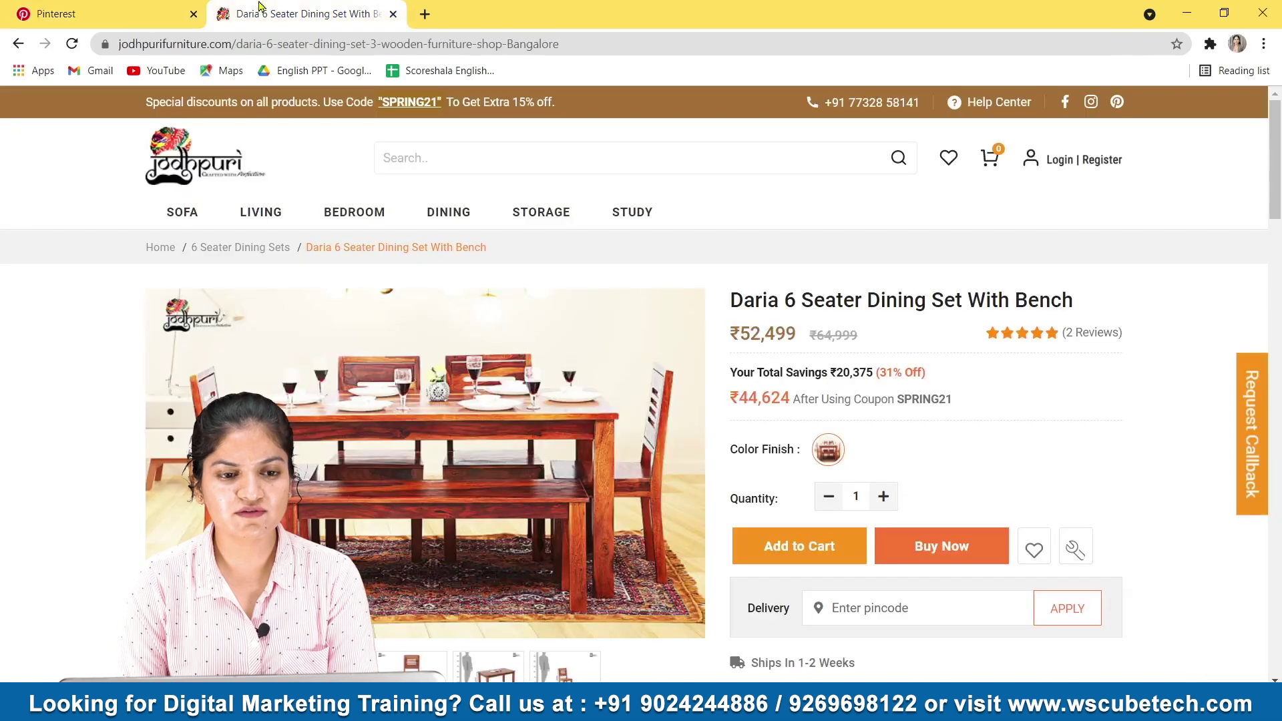
left_click(134, 8)
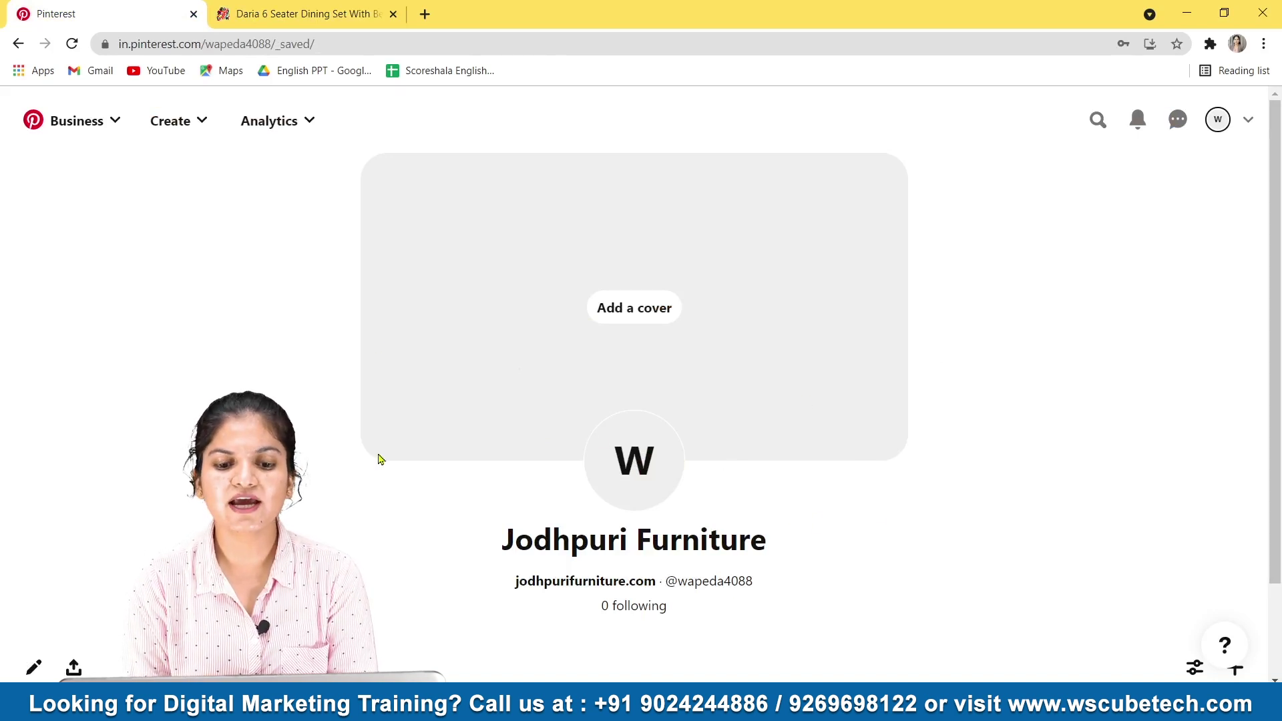
left_click(1247, 125)
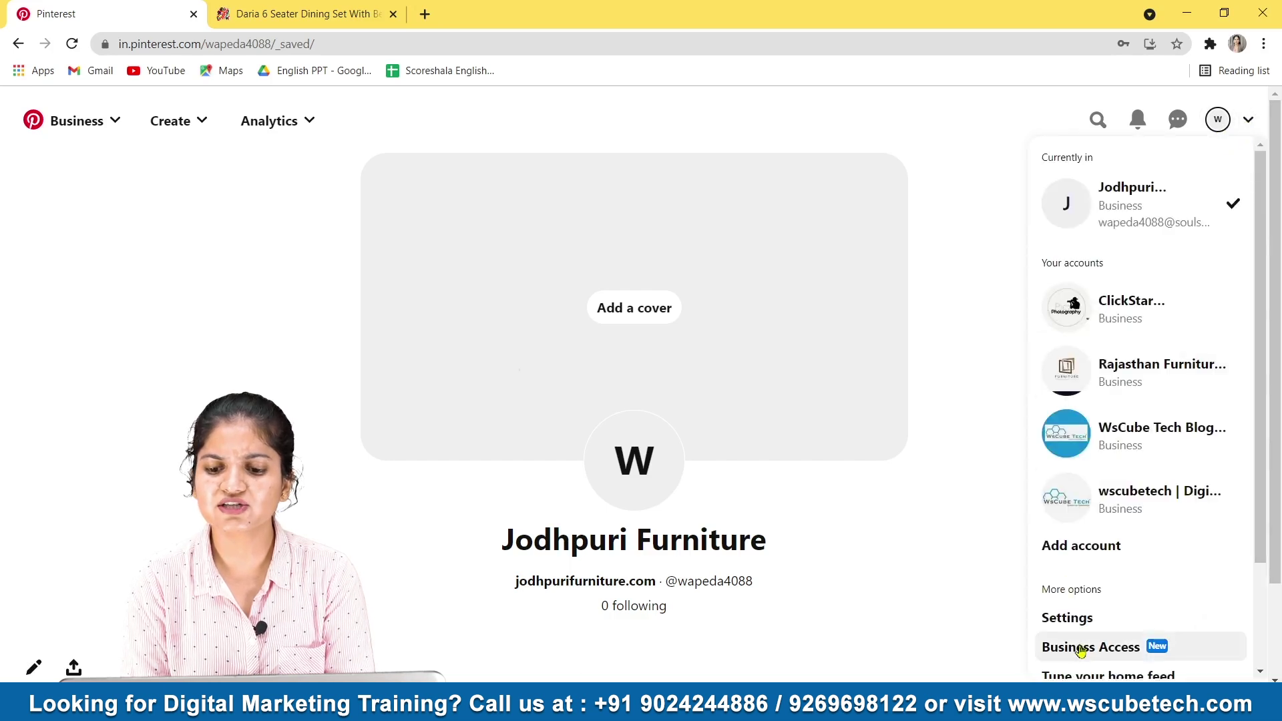
left_click(1078, 618)
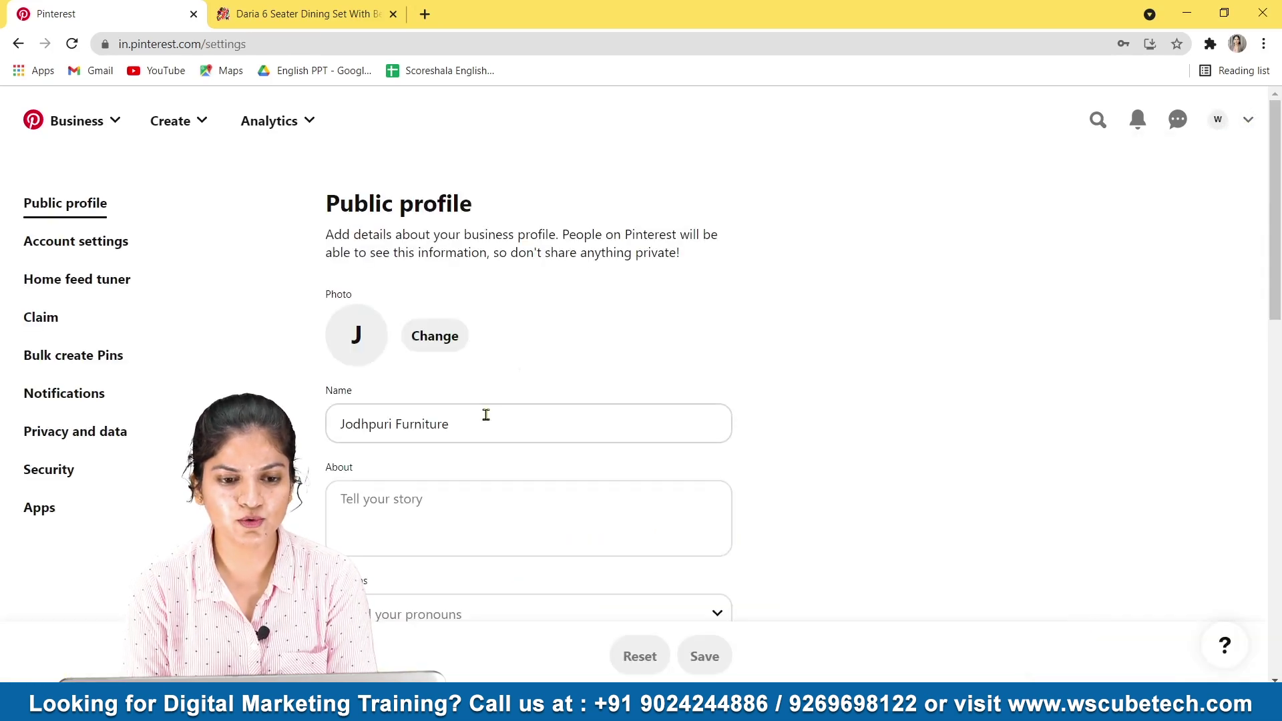
Try to upload logo2.jpg from Downloads as the profile picture.
left_click(418, 340)
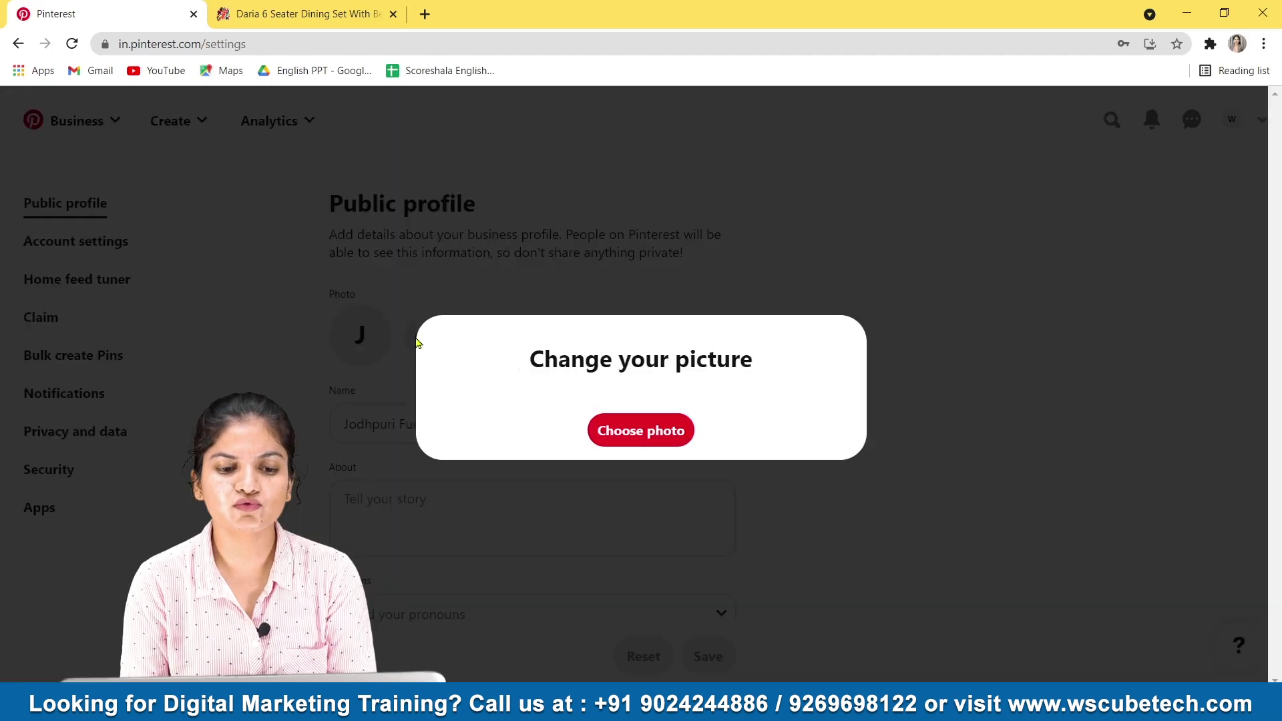
left_click(628, 424)
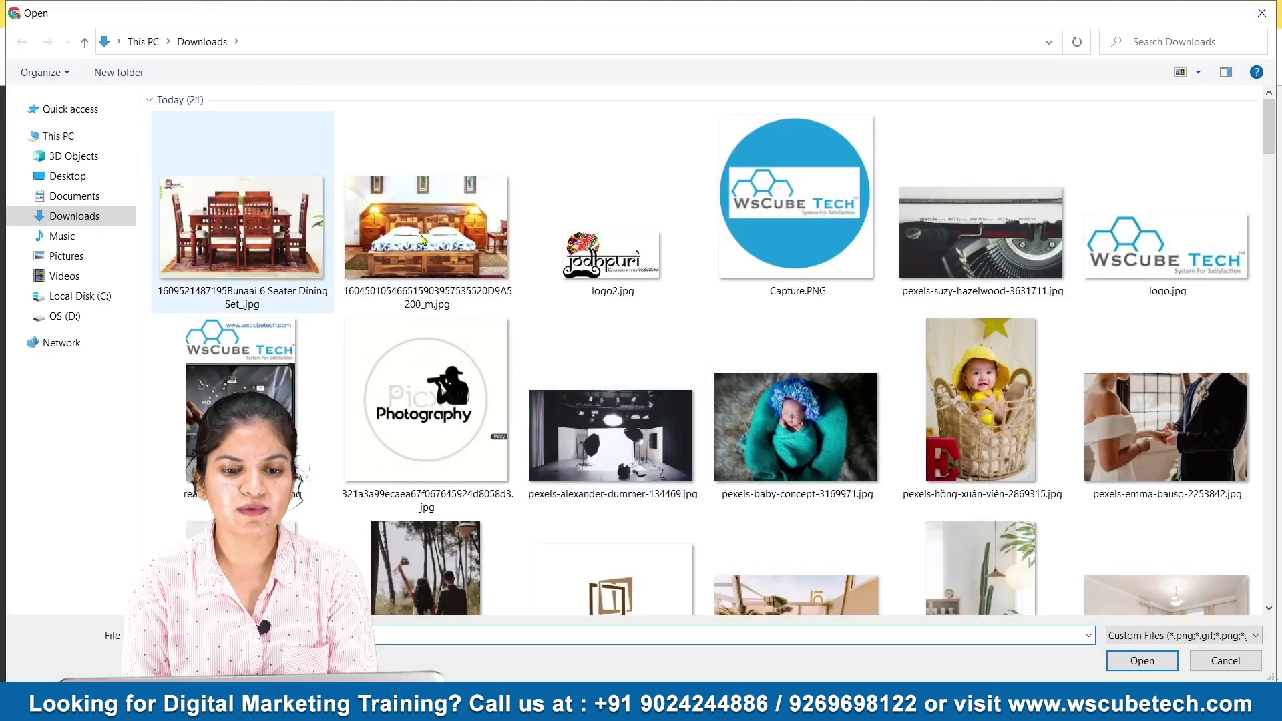
left_click(611, 257)
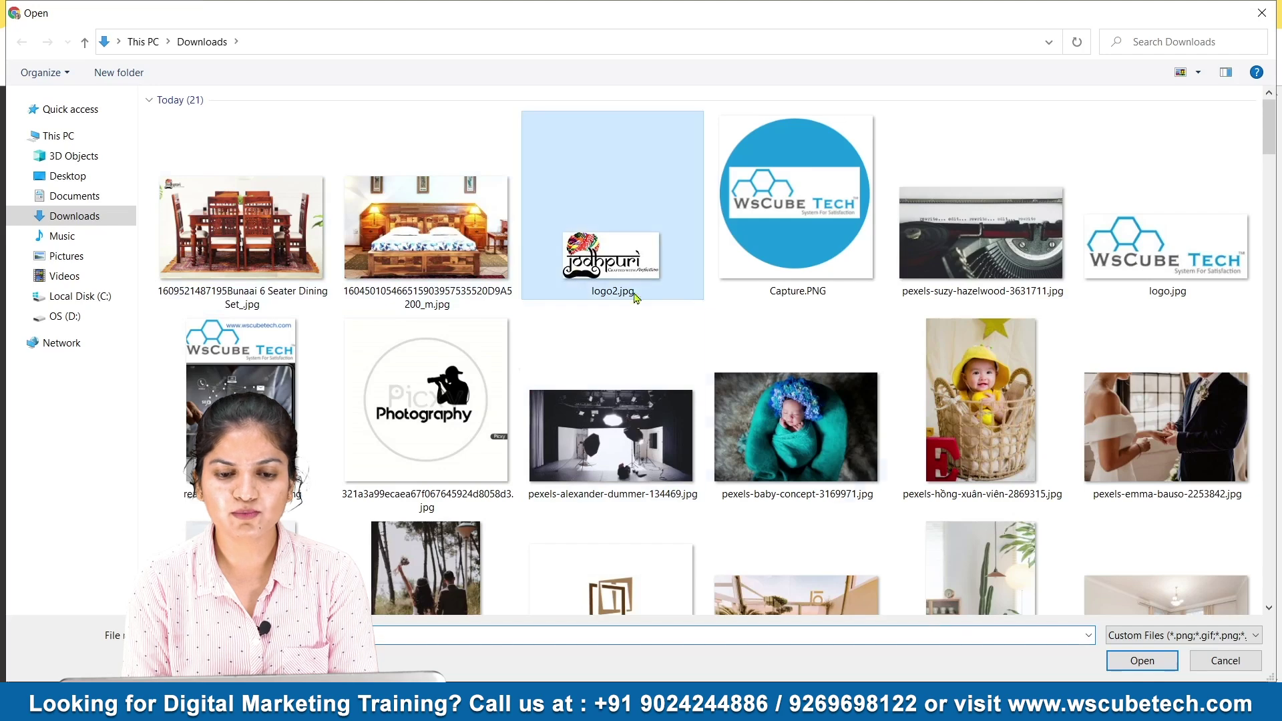
left_click(1140, 668)
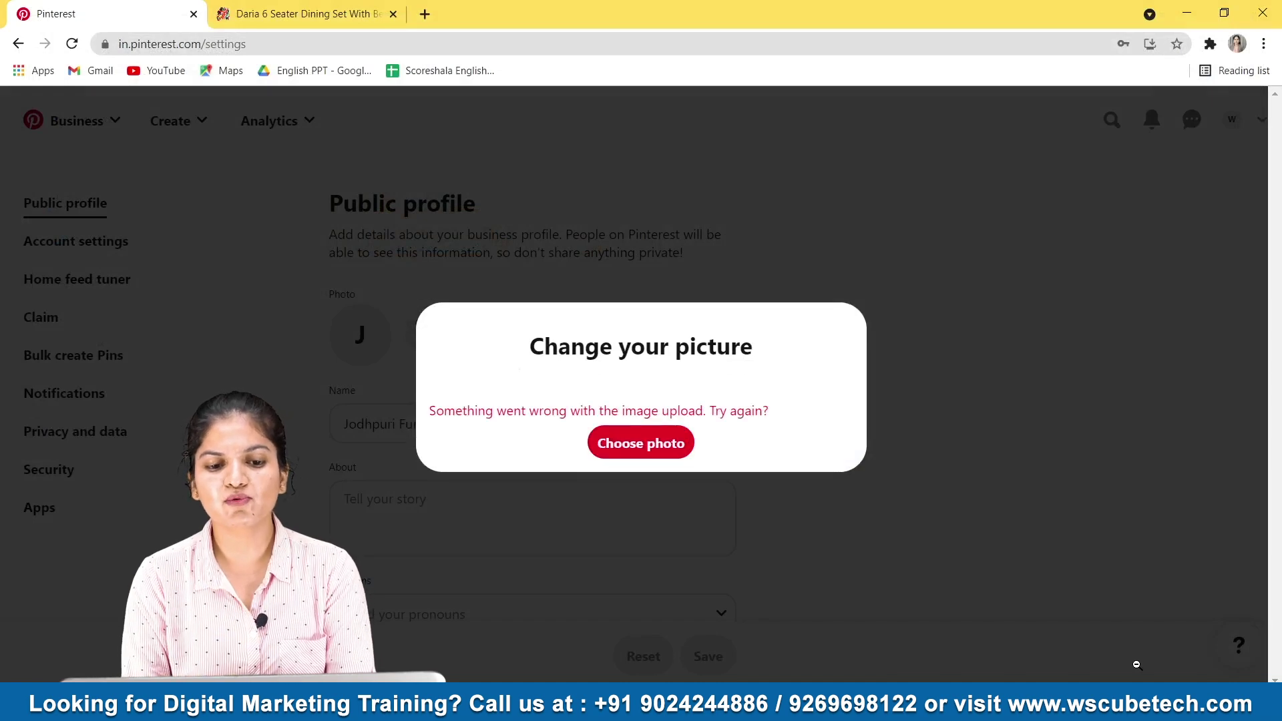
Upload the wooden bed photo from Downloads as the profile picture.
left_click(640, 452)
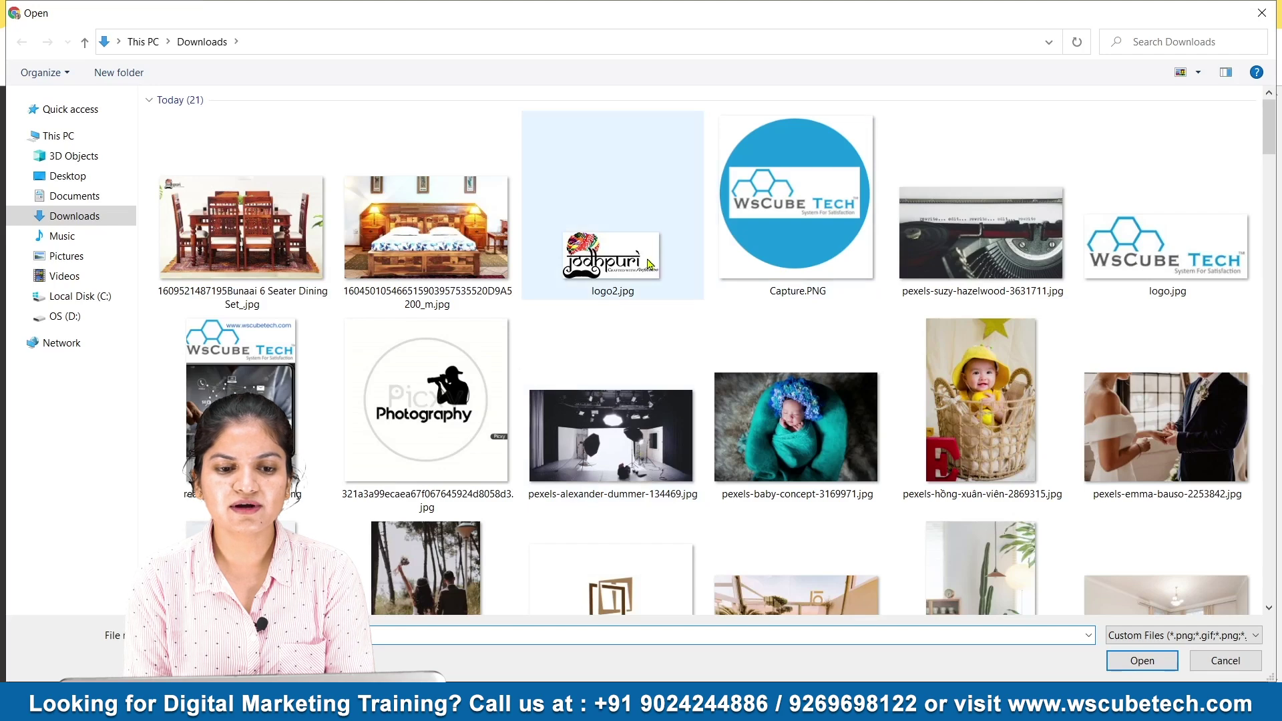
left_click(427, 237)
left_click(1170, 674)
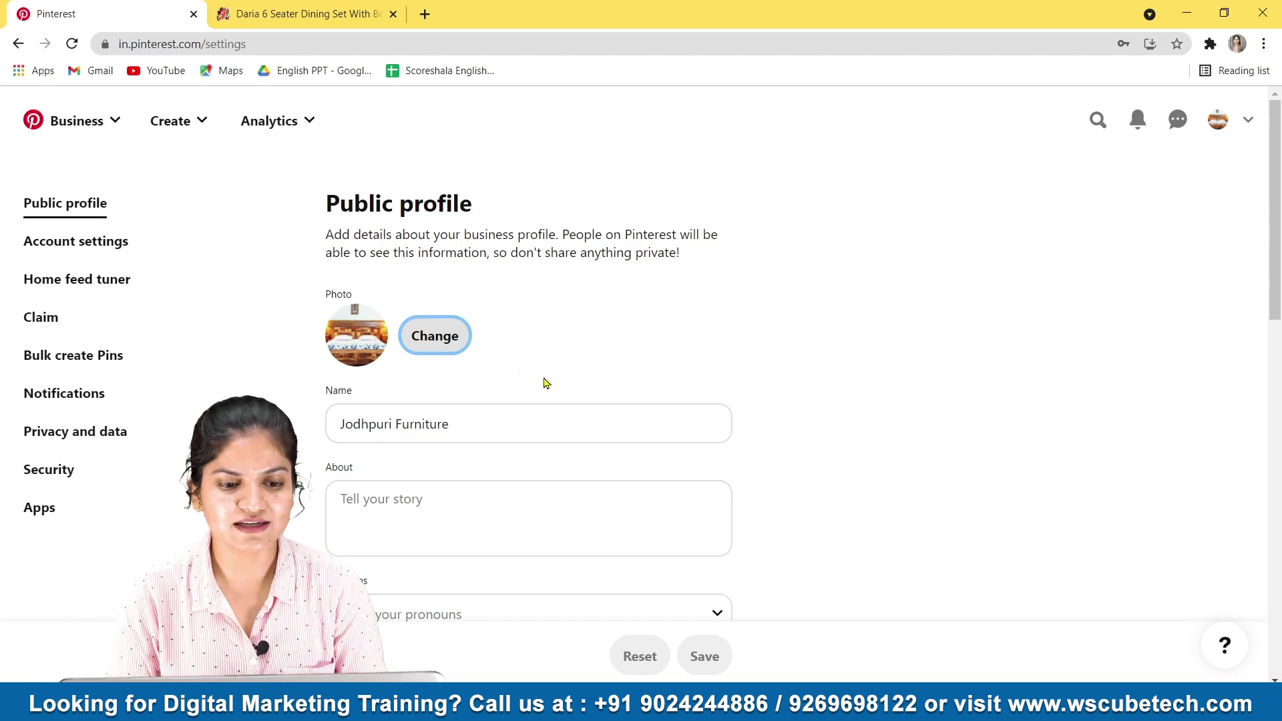
Extend the profile name to "Jodhpuri Furniture | Furniture Ideas | Designs | Home Decor".
left_click(454, 425)
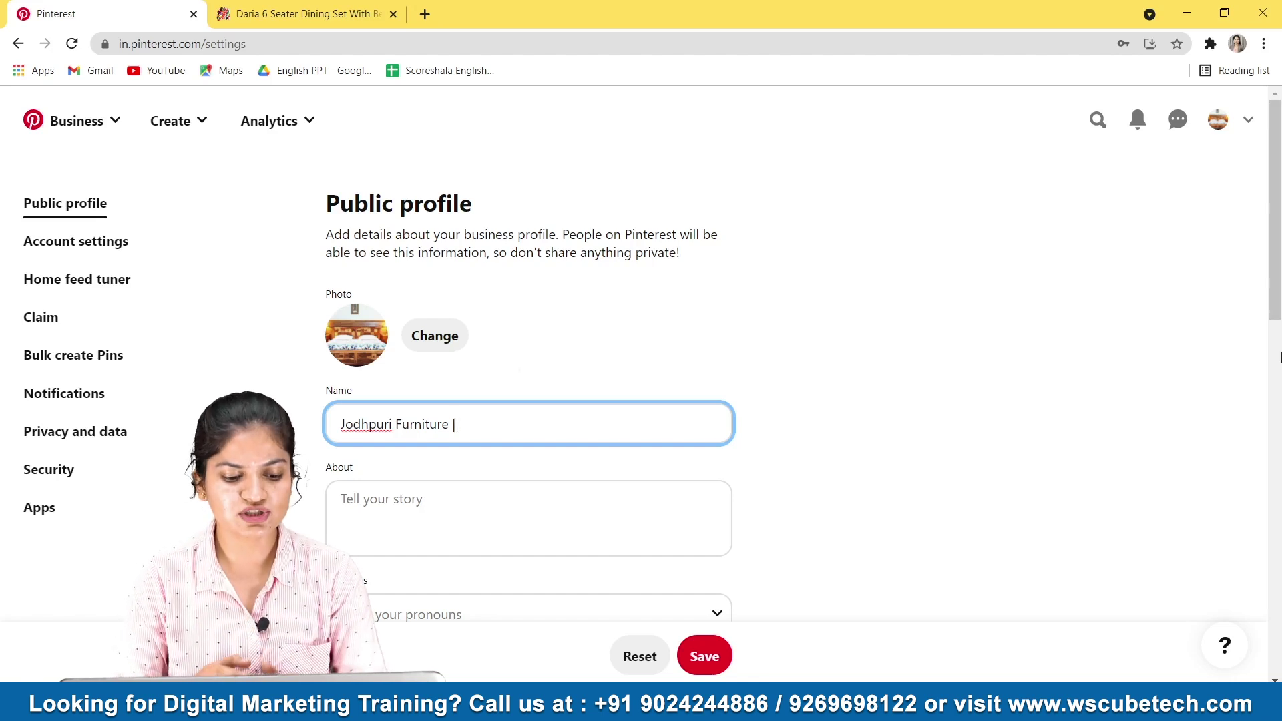
type("Fur")
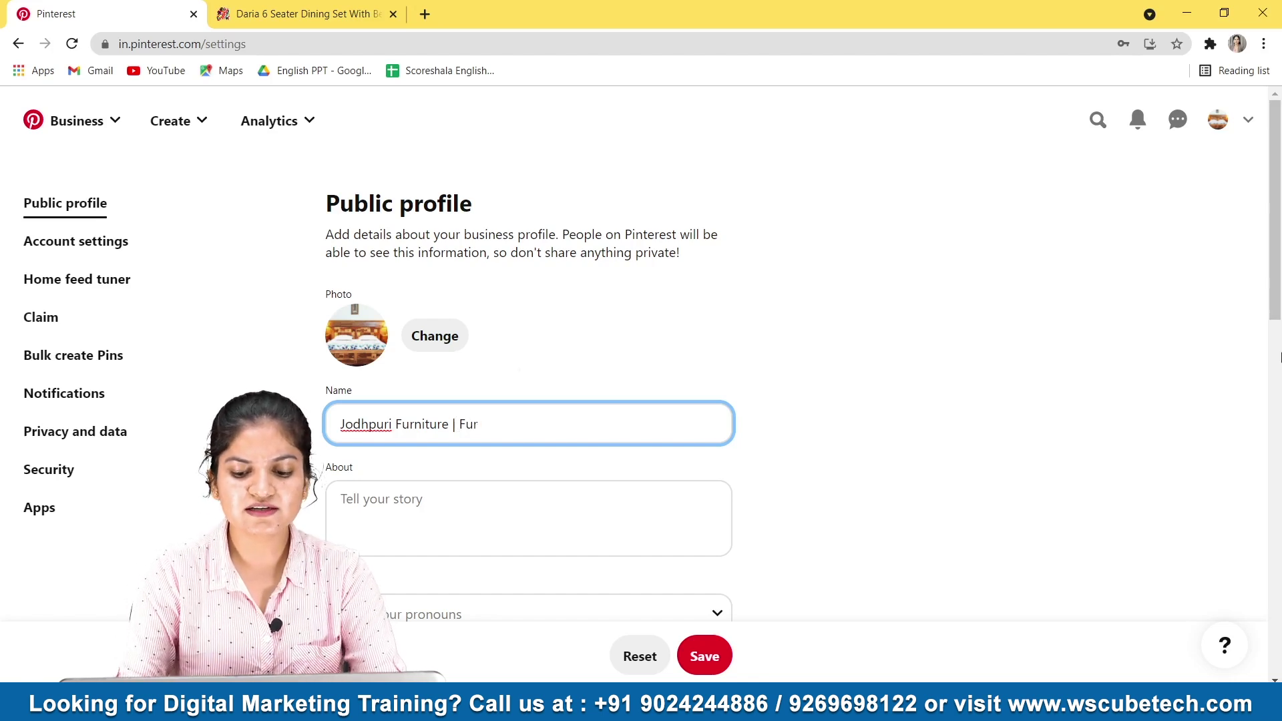
type("niture ")
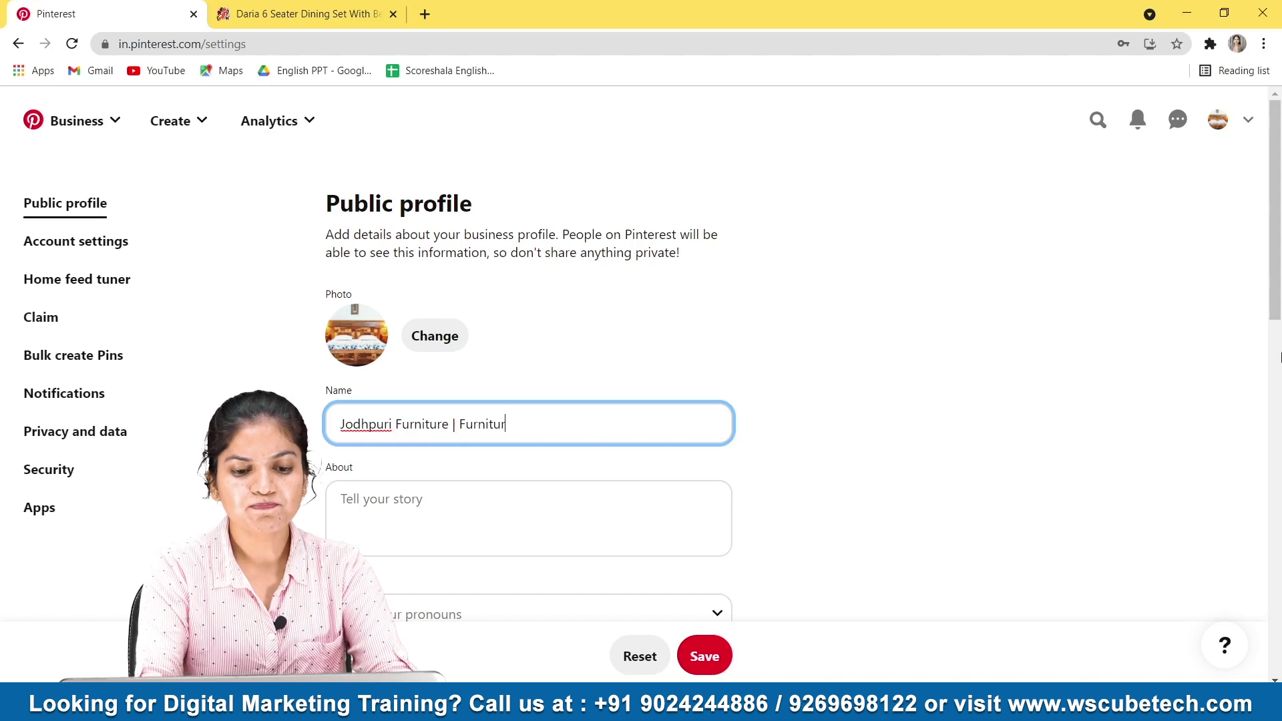
type("Ideas")
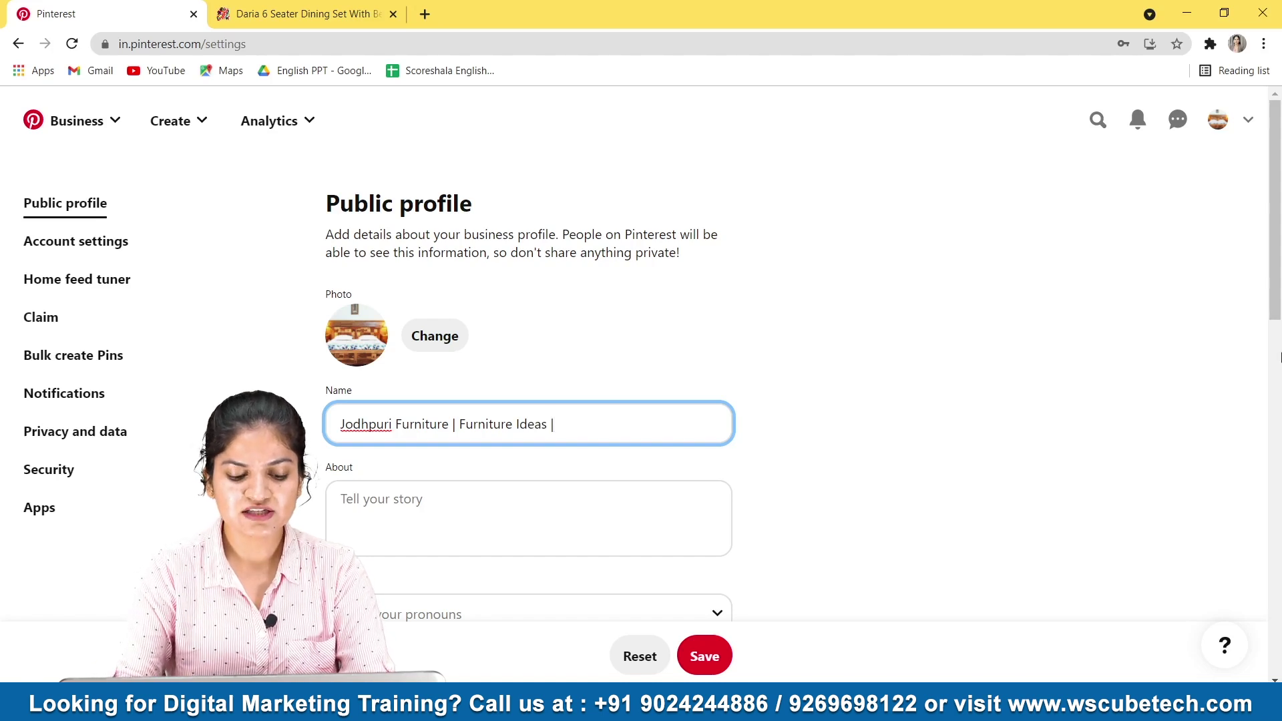
type(" | Designs")
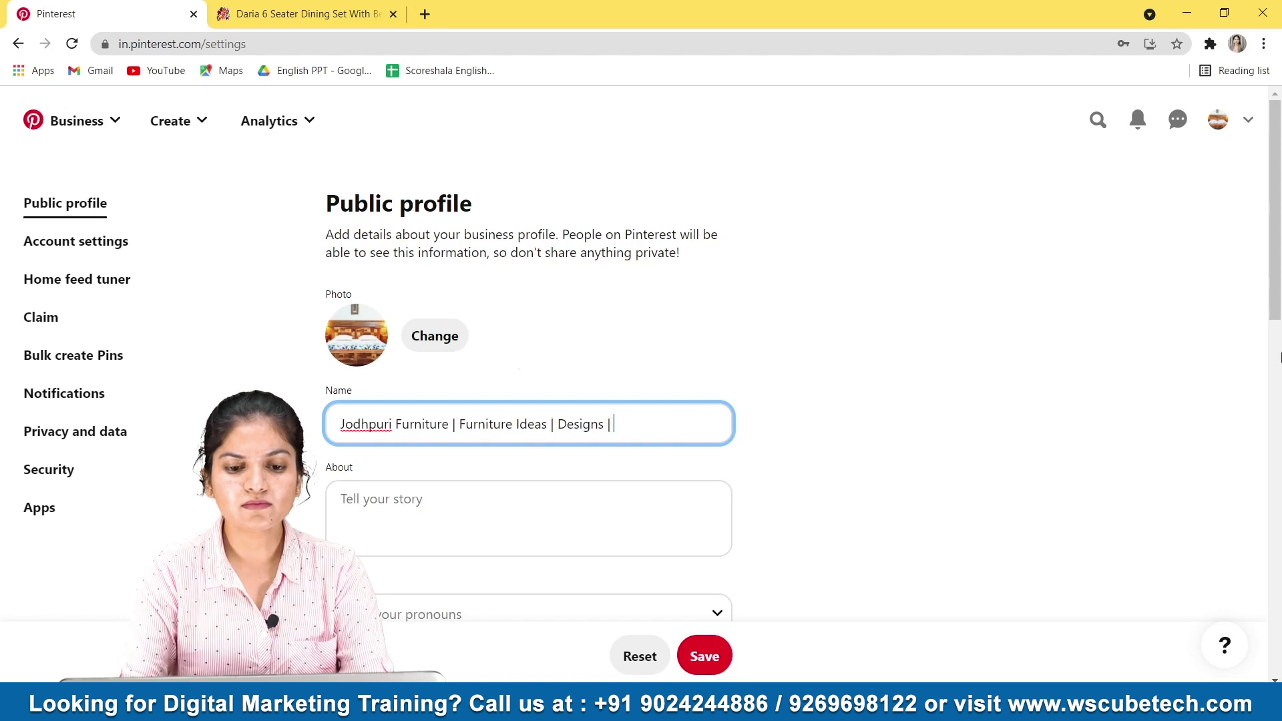
type(" | ome")
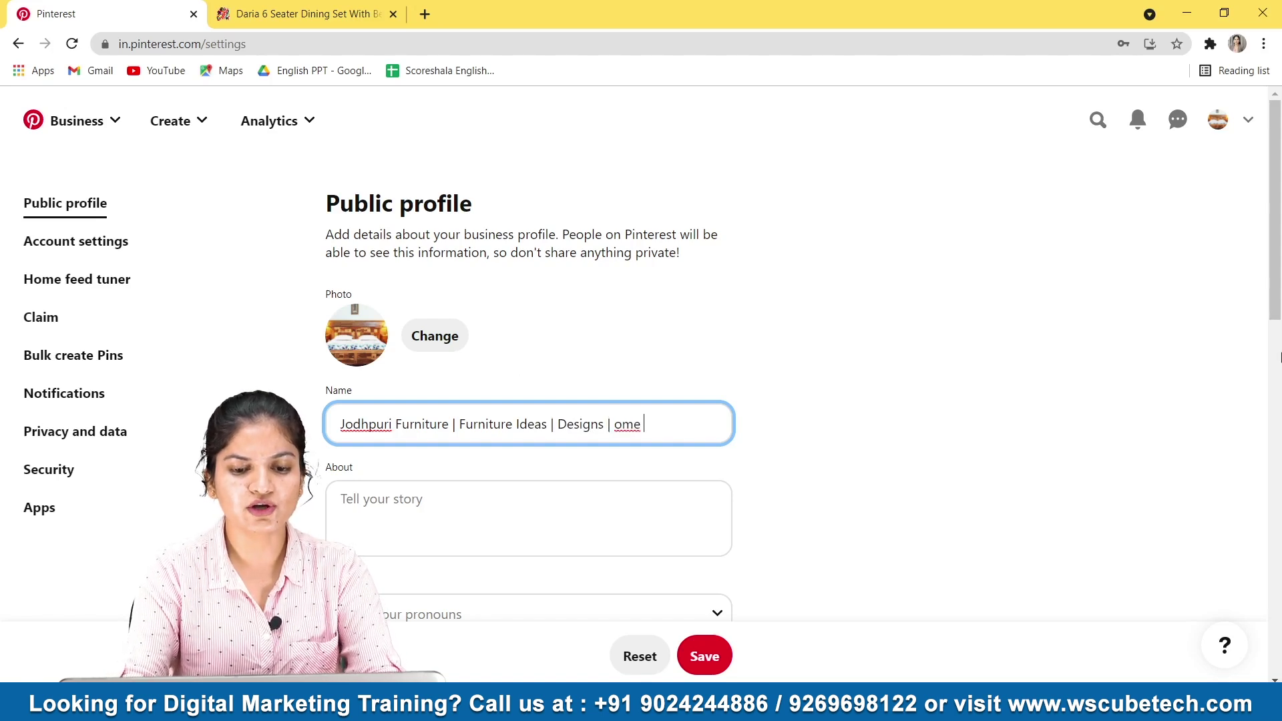
key("BackSpace")
key("BackSpace")
key("BackSpace")
type("H")
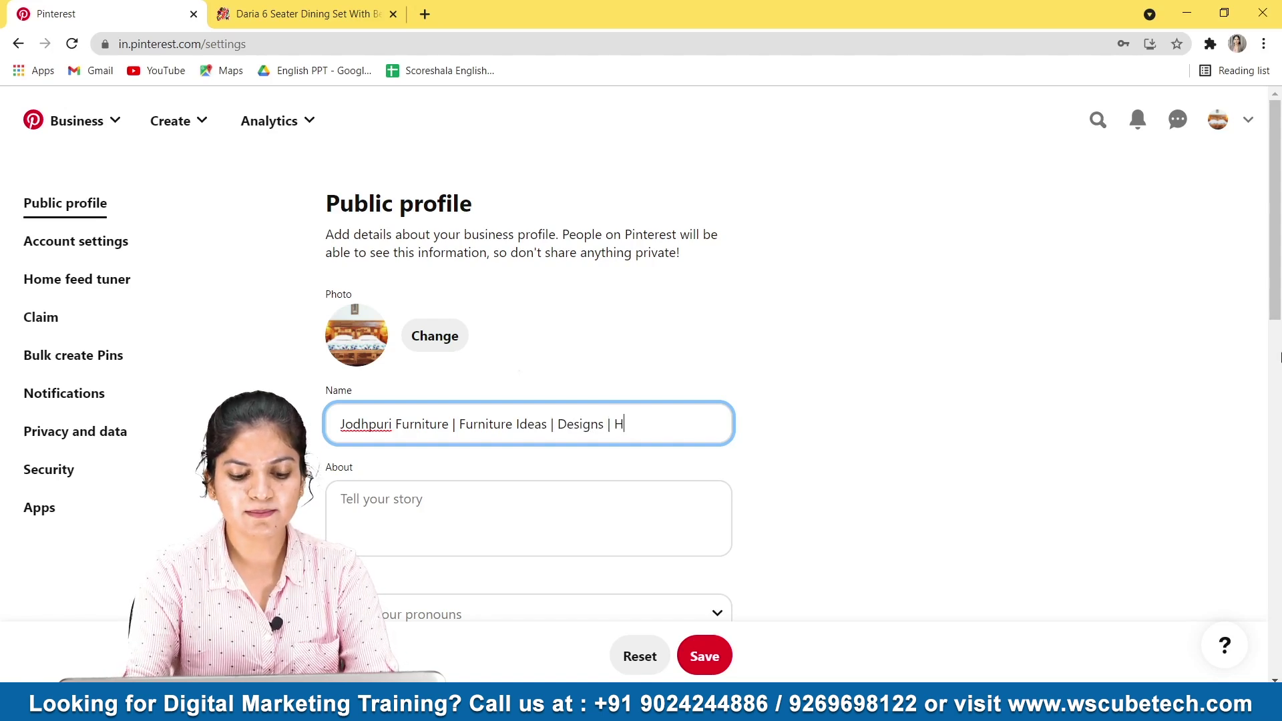
type("ome Decor")
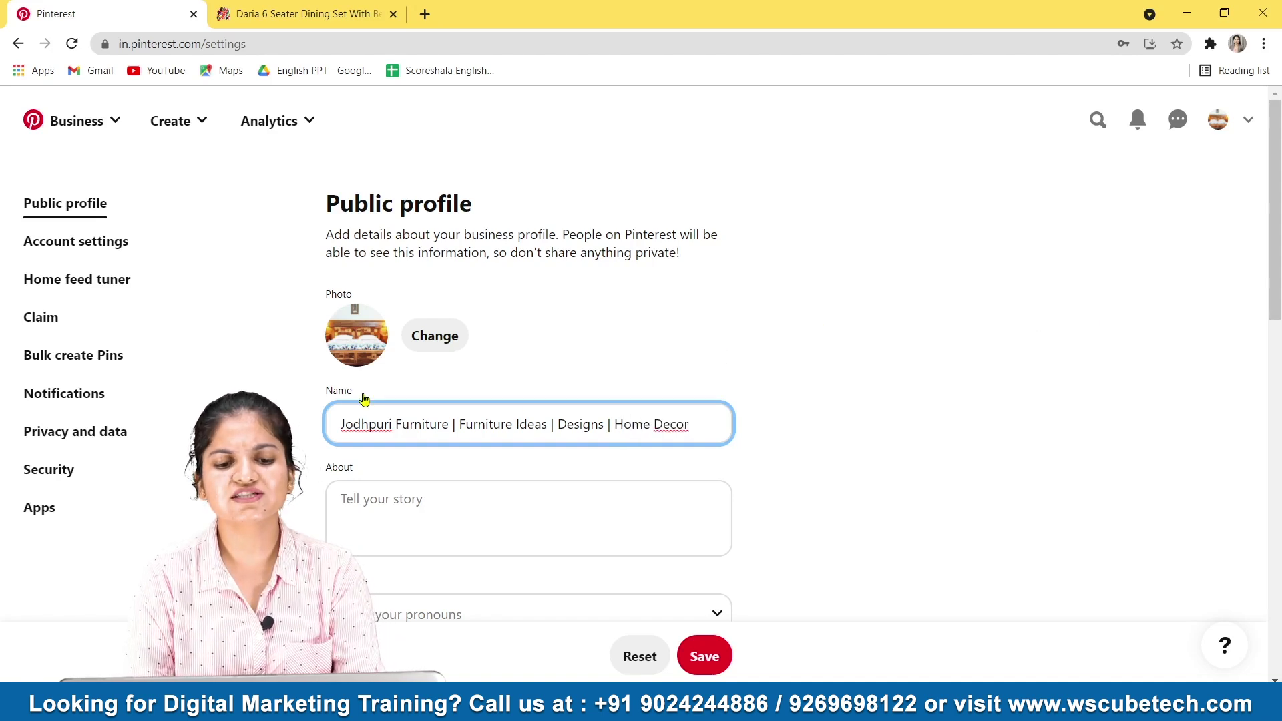
Set the profile's username to JodhpuriFurnitureRJ19 and save the public profile changes.
left_click(615, 488)
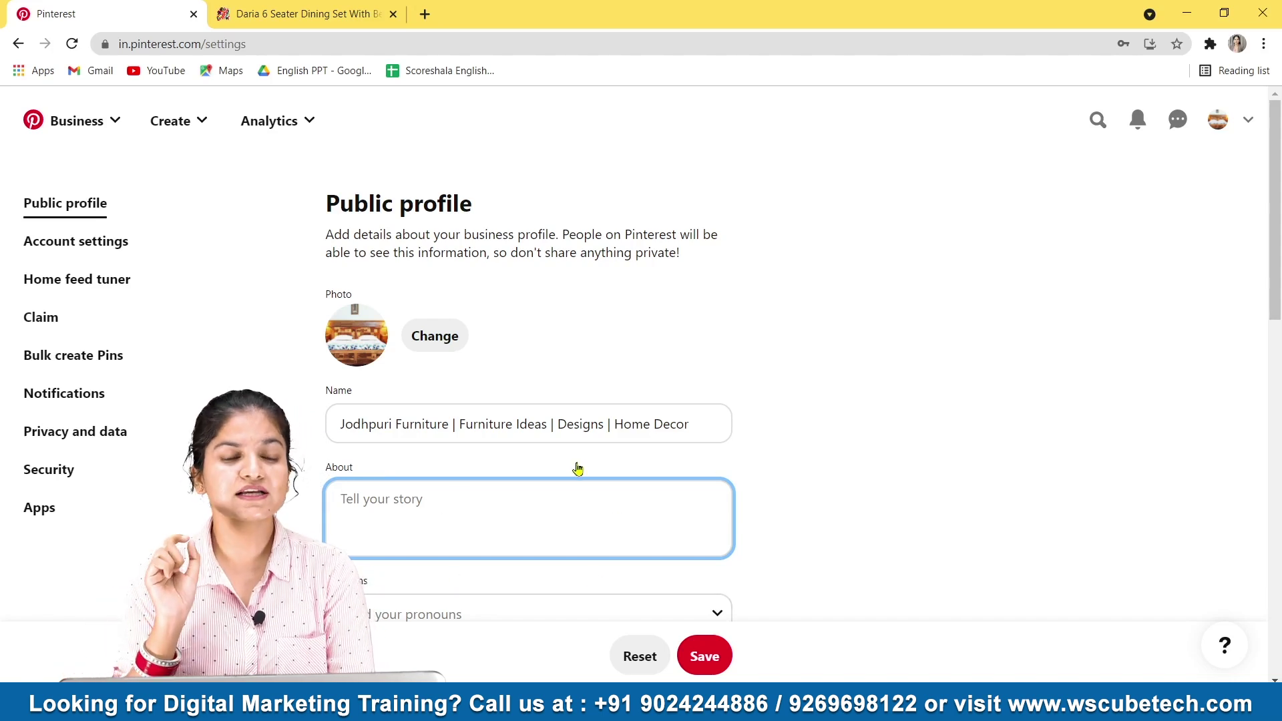
scroll(578, 469, "down", 3)
scroll(576, 461, "up", 1)
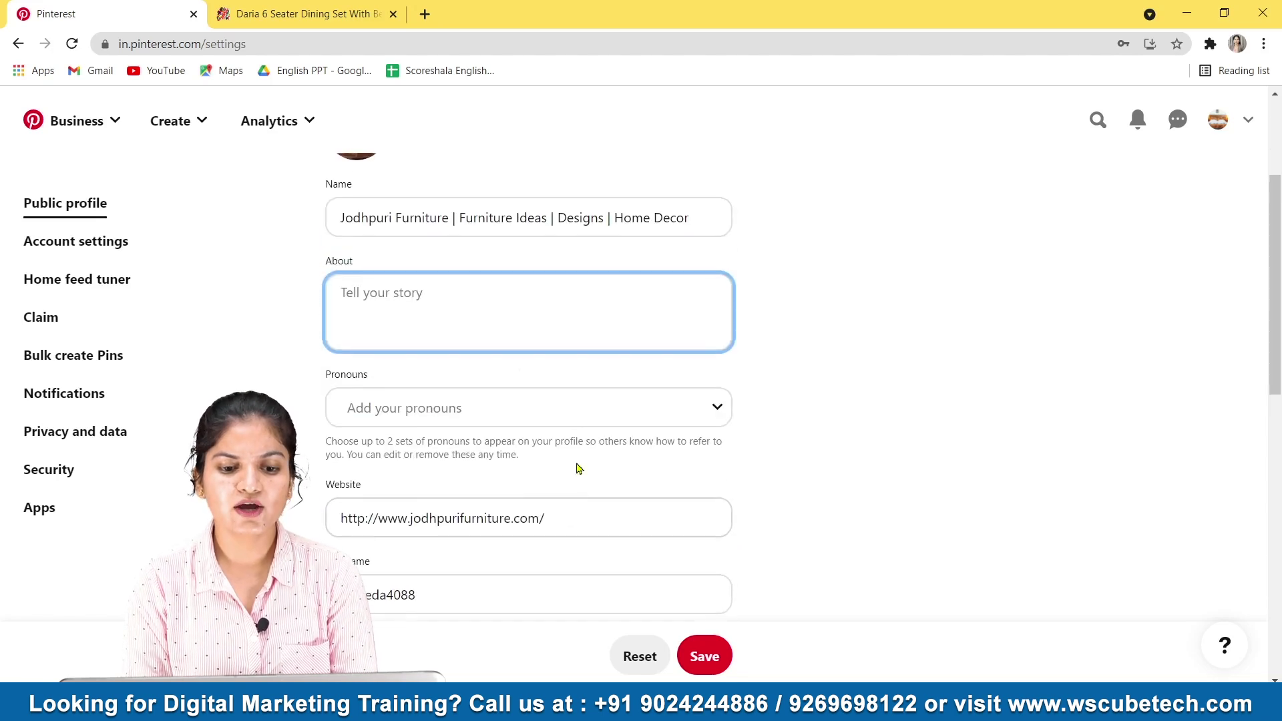
left_click(532, 522)
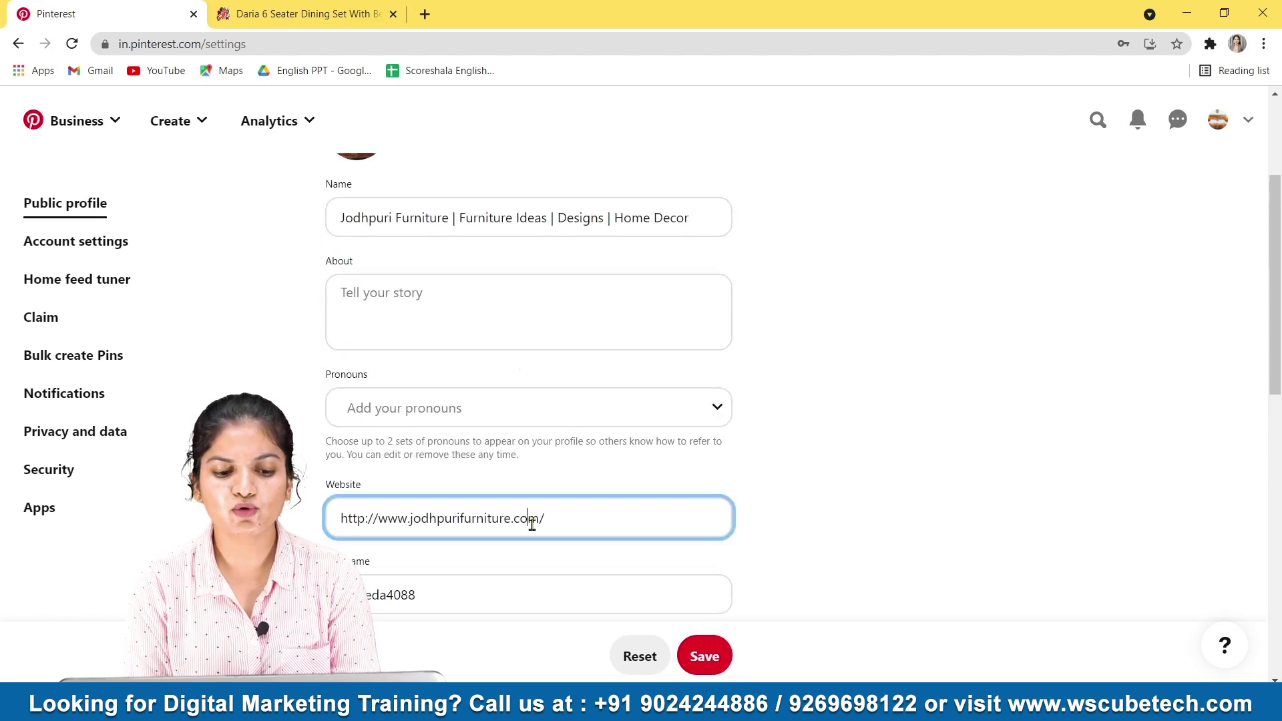
double_click(467, 611)
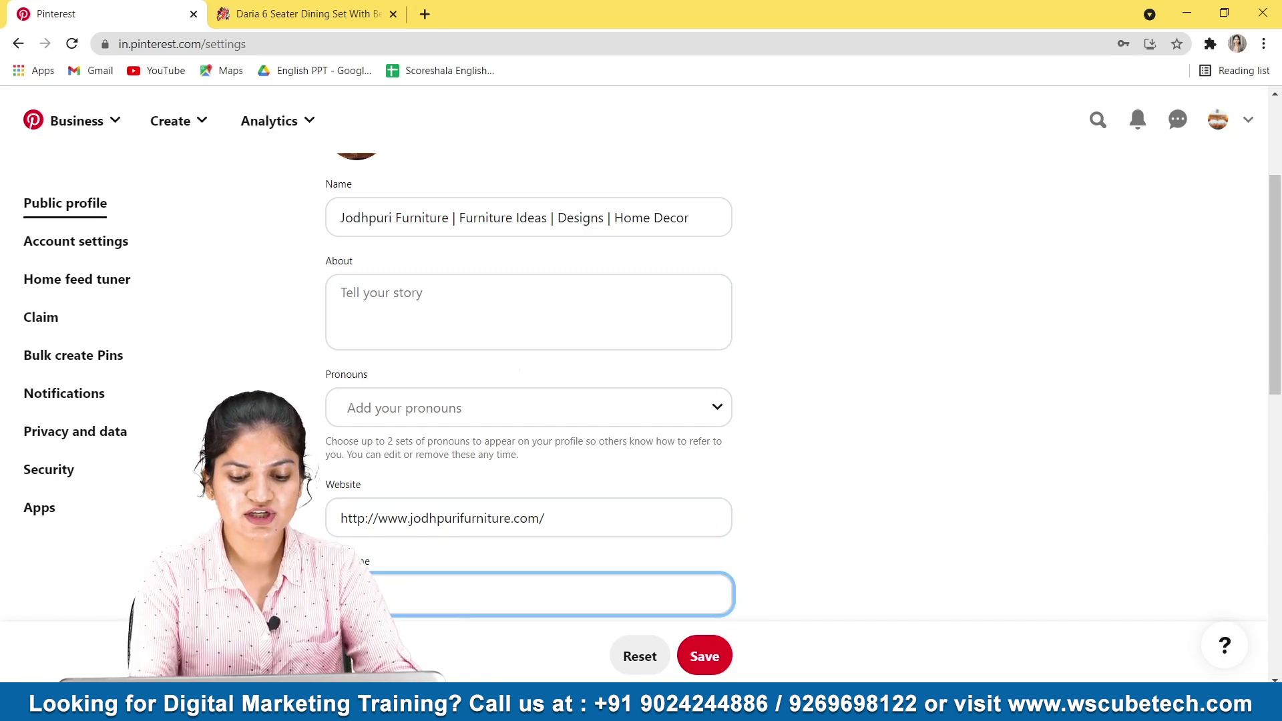
type("jodhpuri")
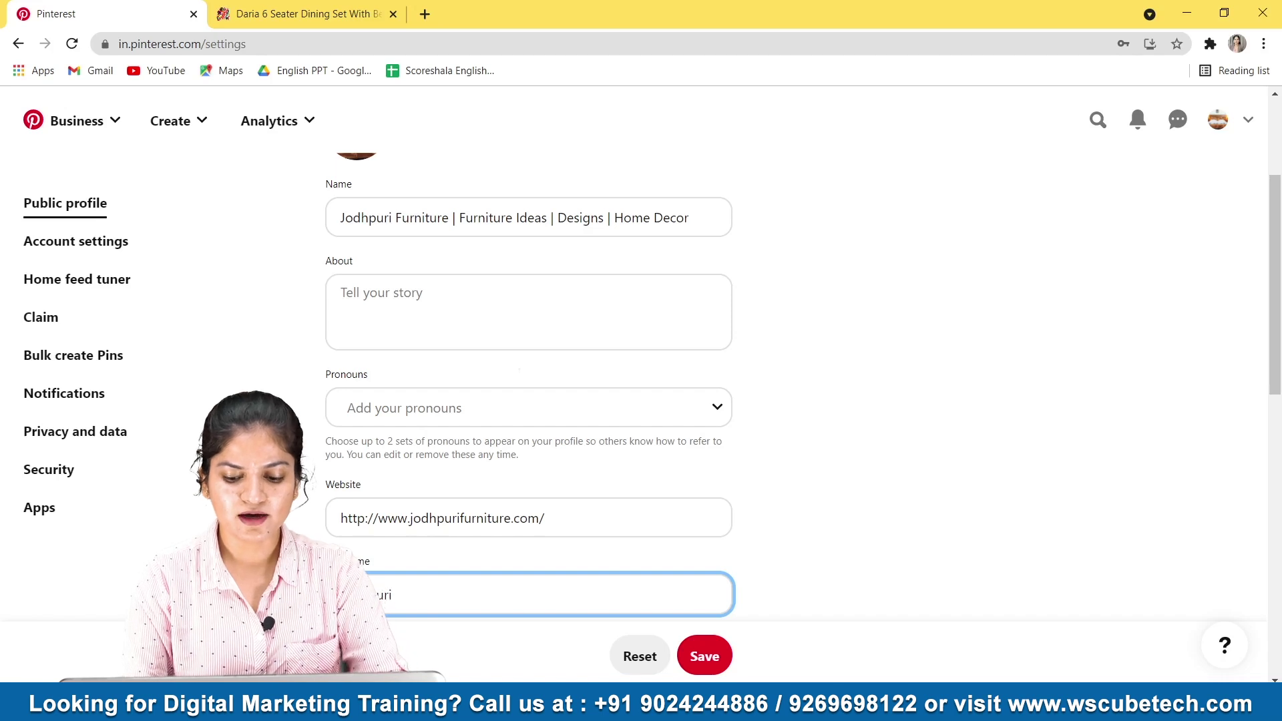
left_click(707, 656)
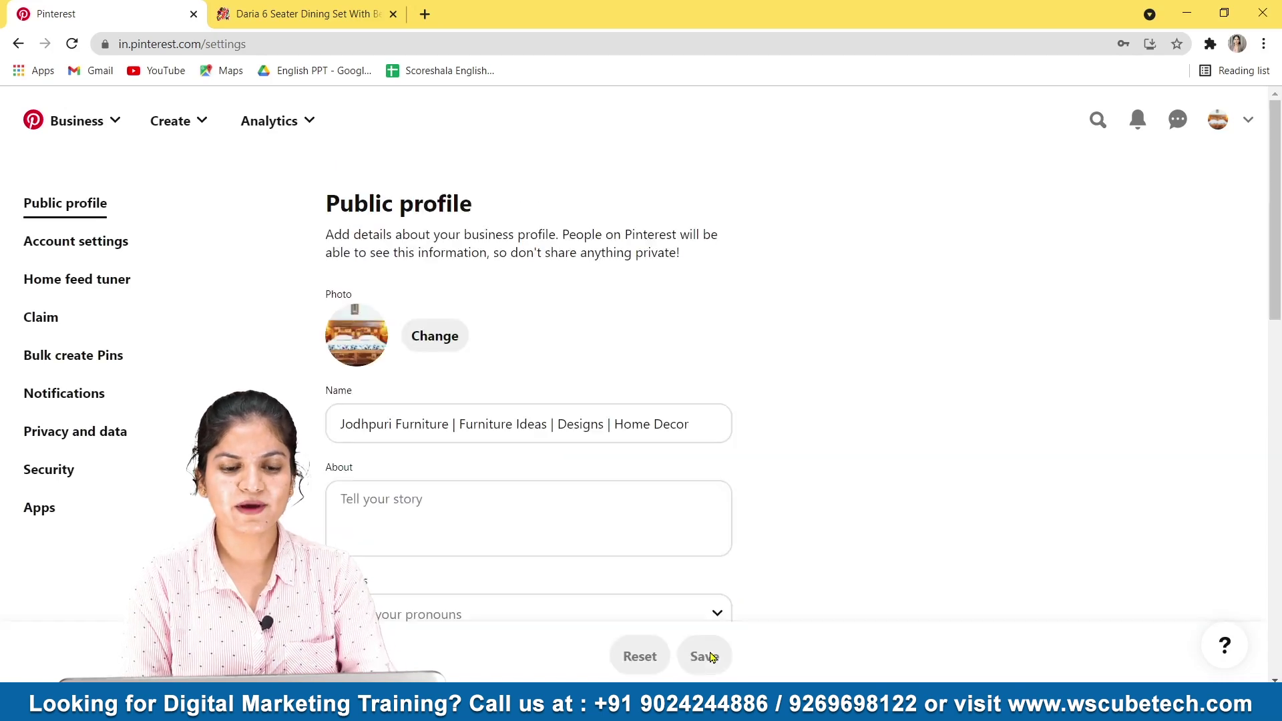
Review the public profile settings and open the options for claiming websites and external accounts.
scroll(704, 487, "down", 4)
scroll(703, 488, "up", 4)
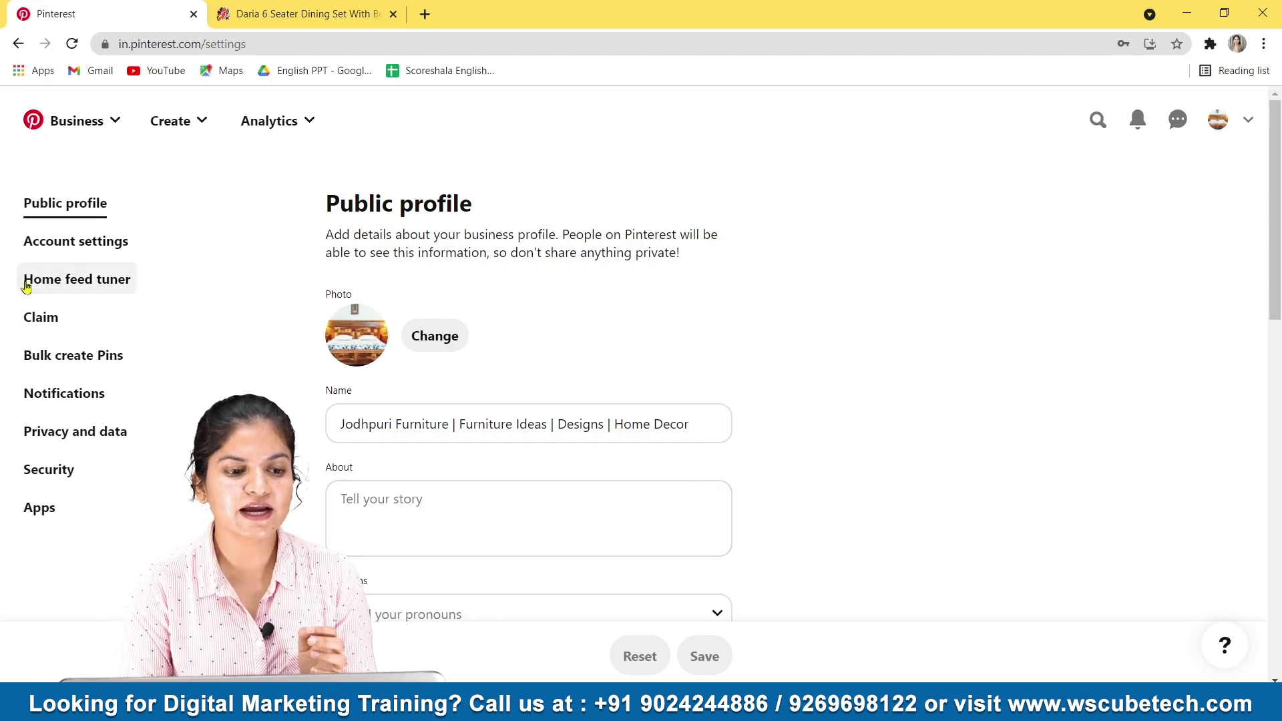
left_click(36, 315)
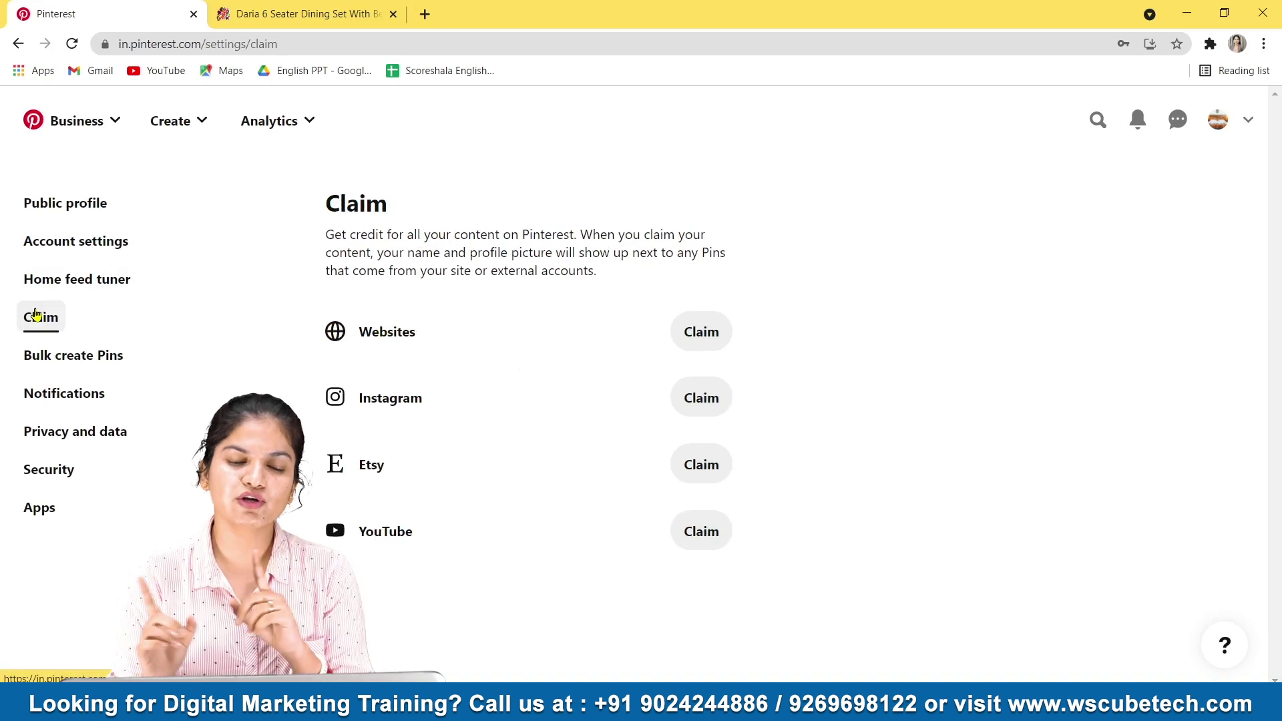
Return to the business profile page, upload the furniture collection image as its cover and save it.
left_click(1218, 119)
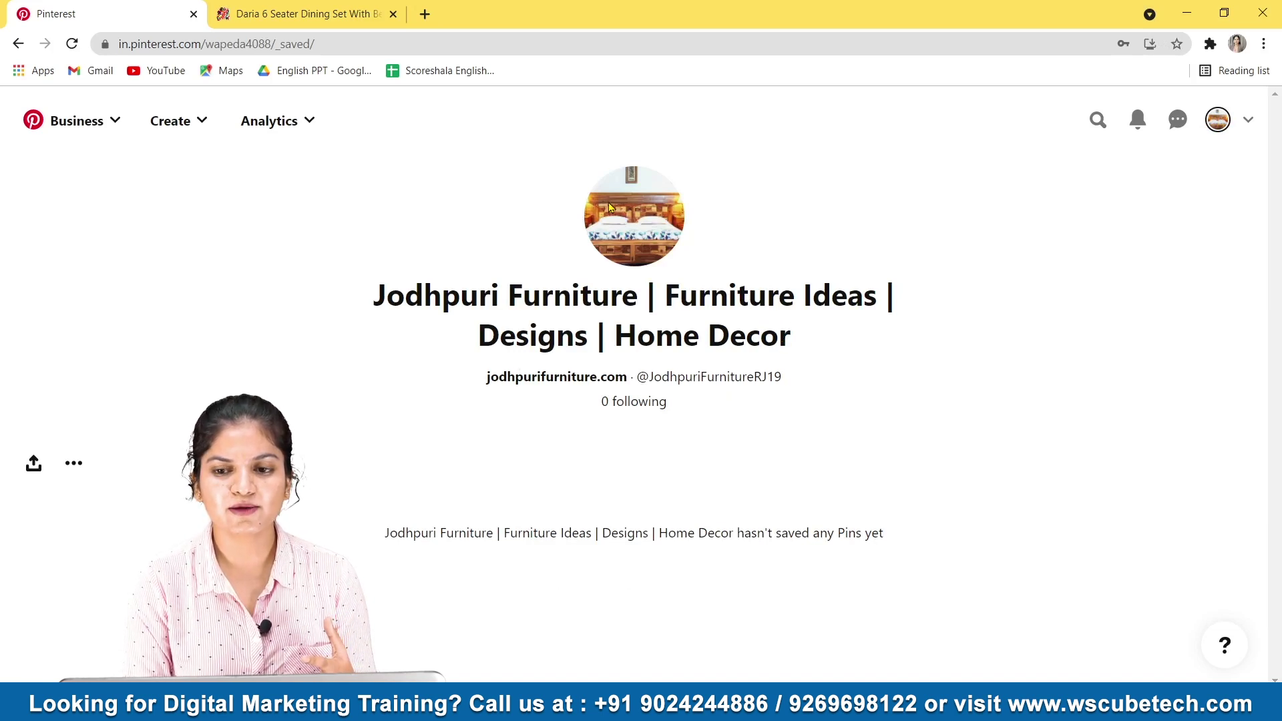
left_click(1228, 123)
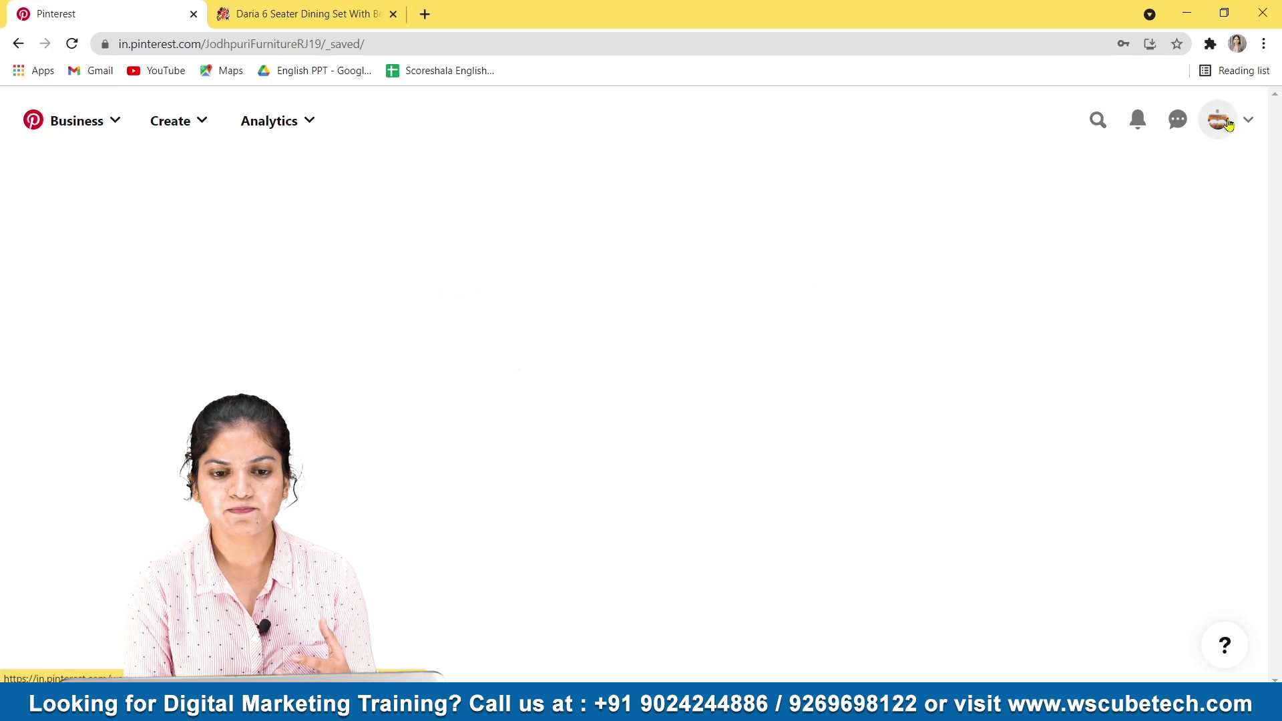
left_click(1249, 124)
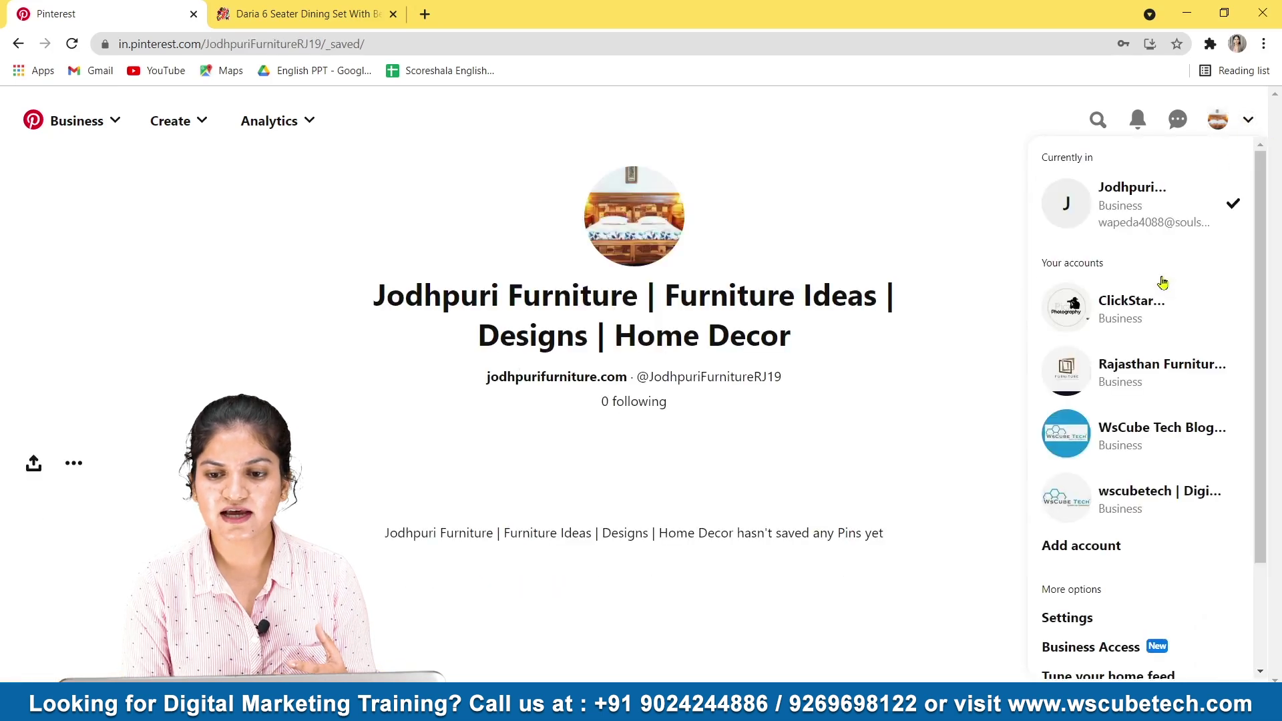
left_click(1158, 295)
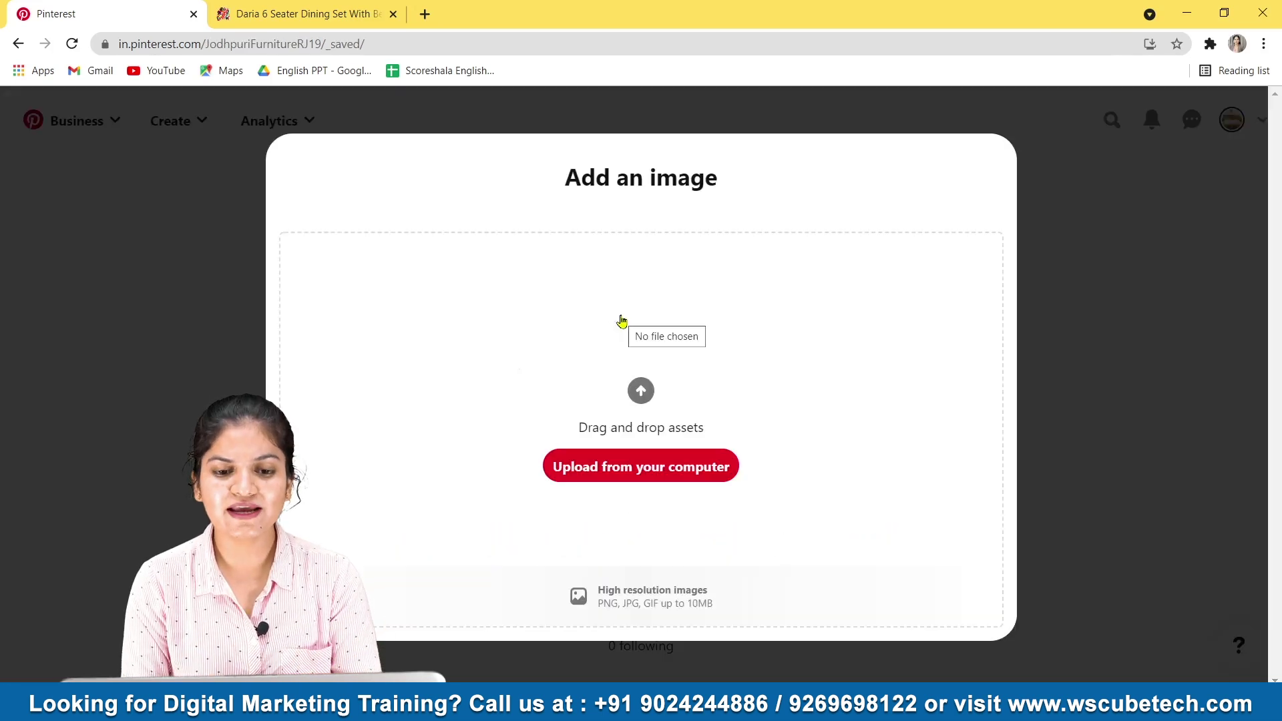
left_click(645, 467)
left_click(688, 226)
left_click(1142, 660)
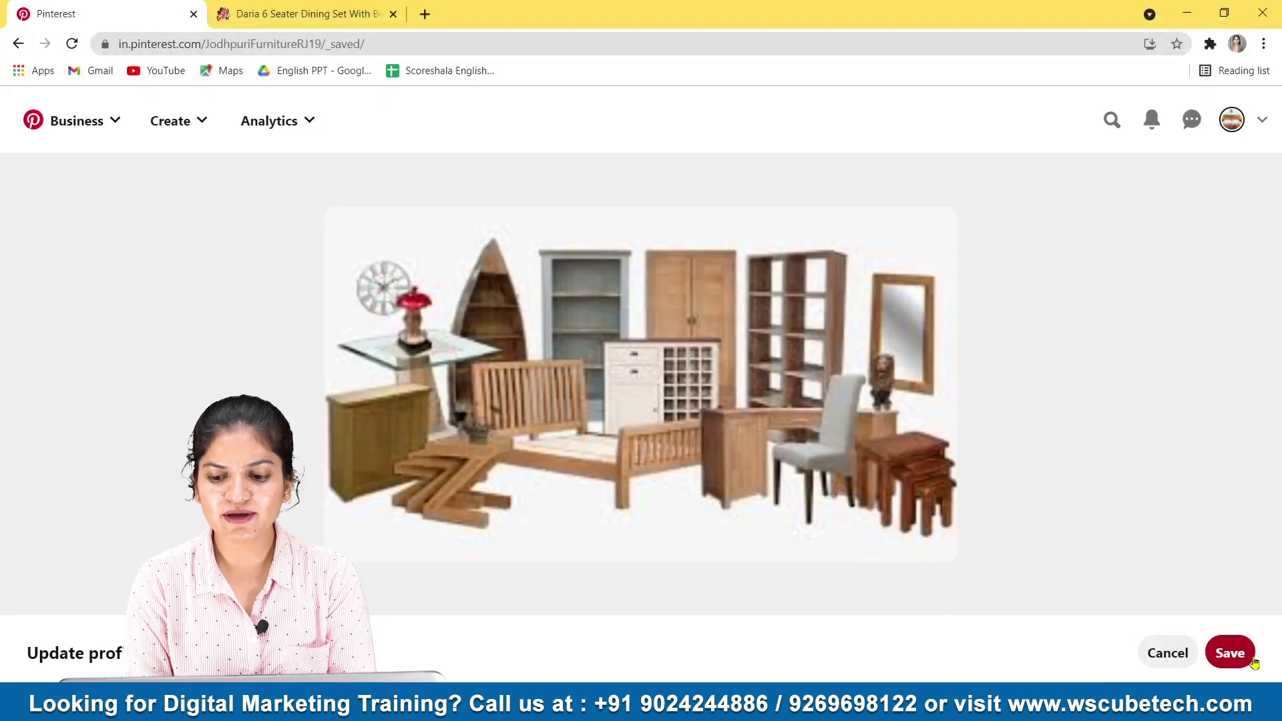
left_click(1230, 653)
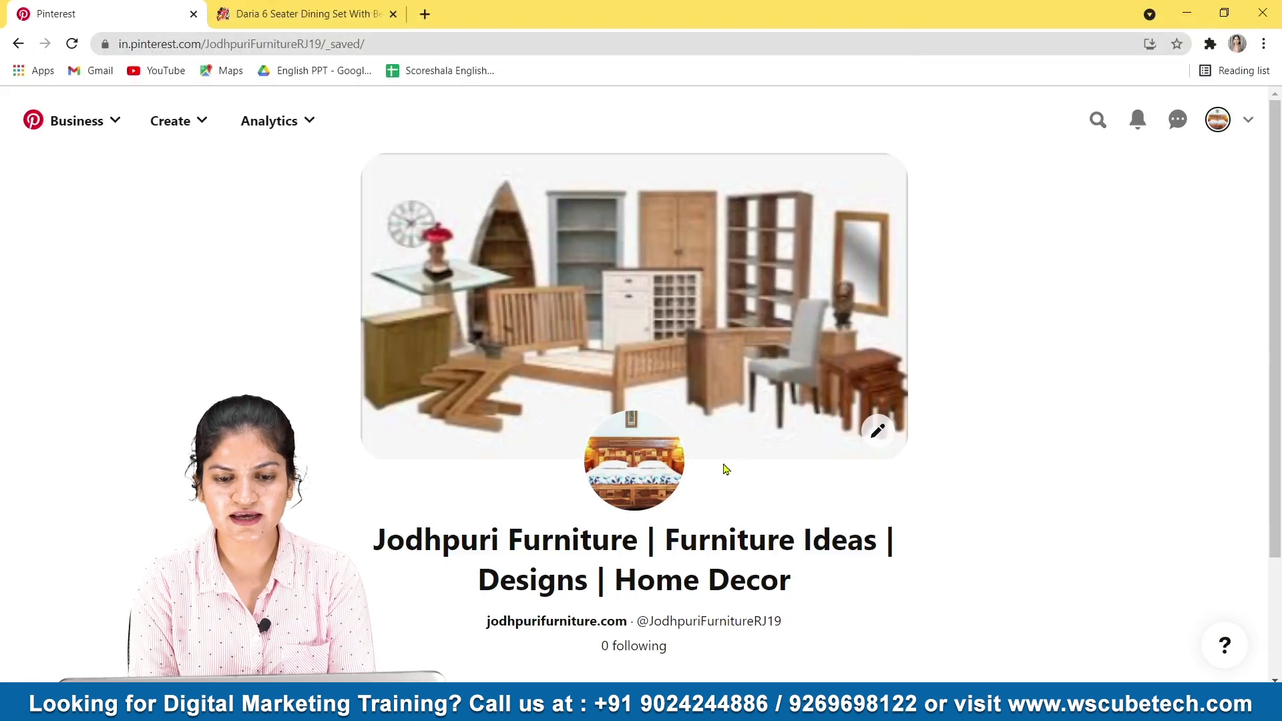
Start creating a new Pin from the business profile, go through the introduction and dismiss the guided tour.
scroll(1052, 532, "down", 2)
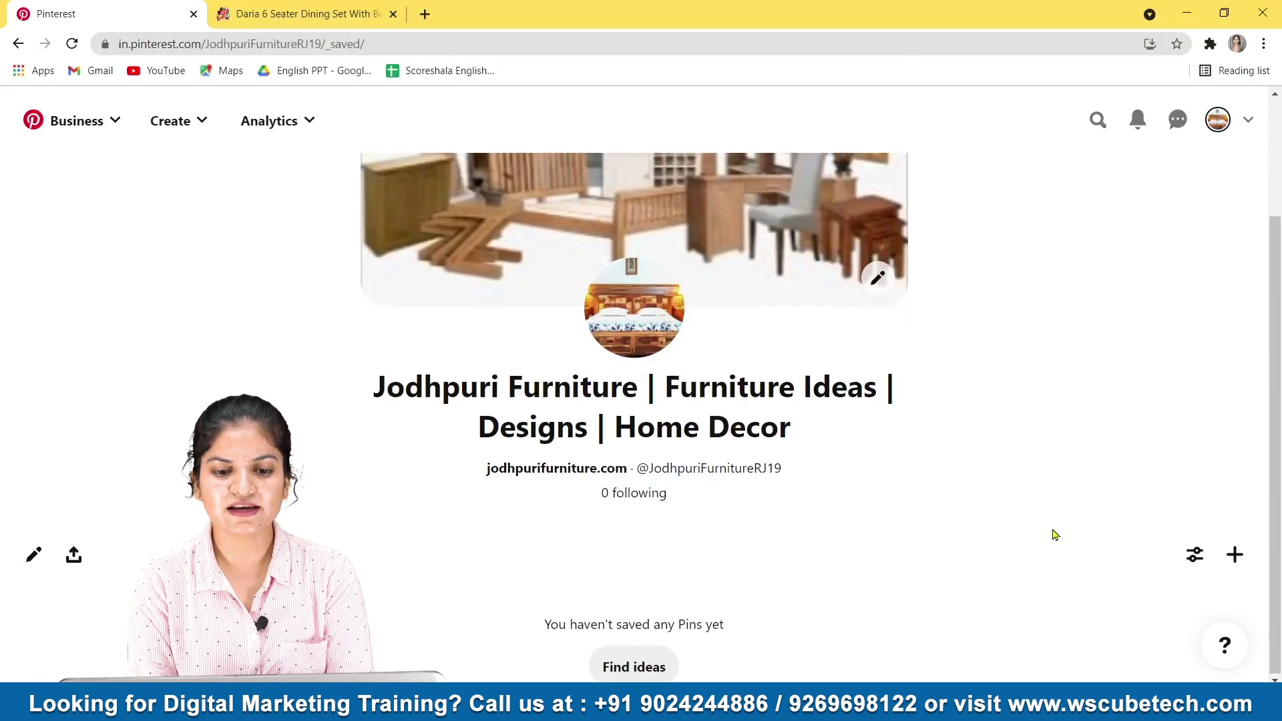
scroll(1053, 532, "up", 2)
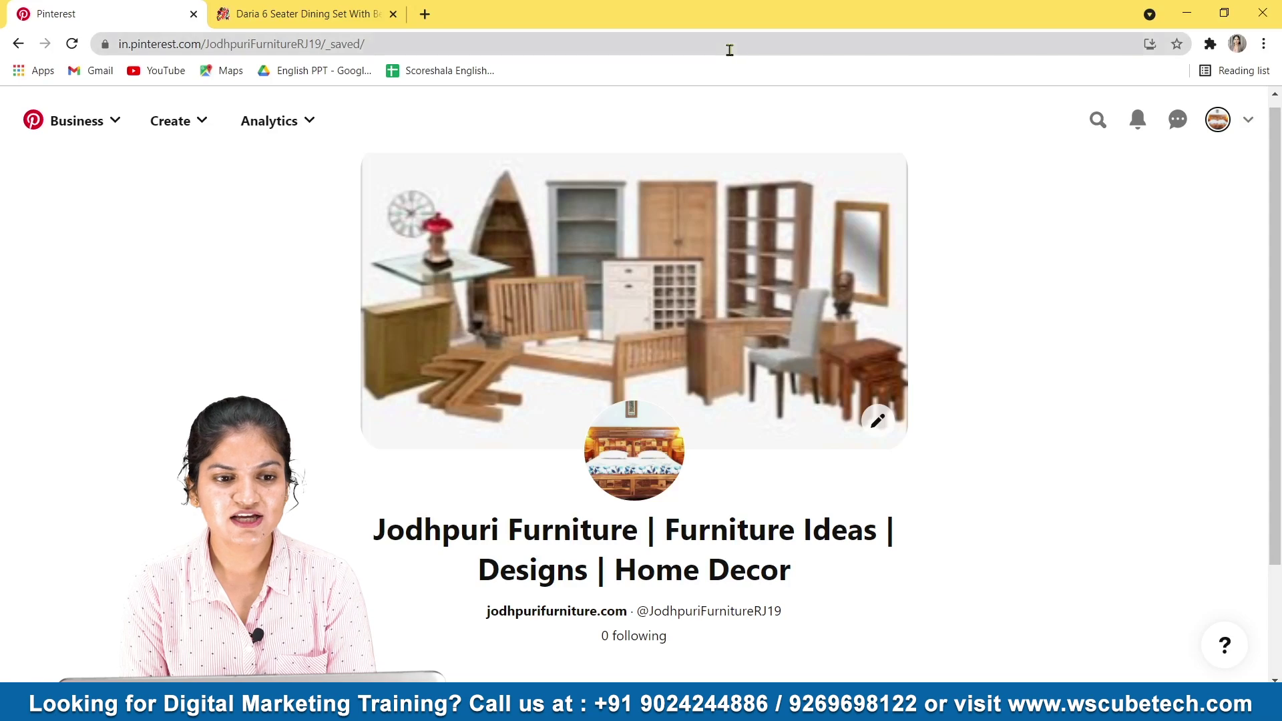
left_click(194, 133)
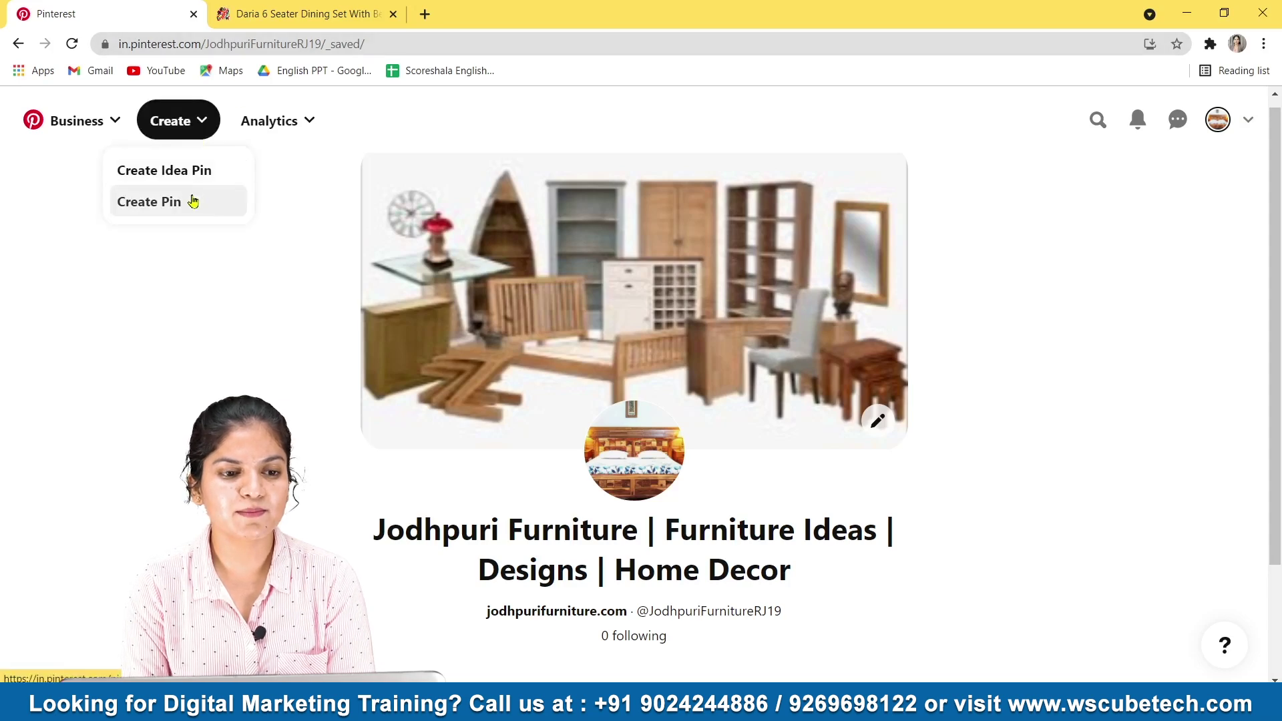
left_click(194, 200)
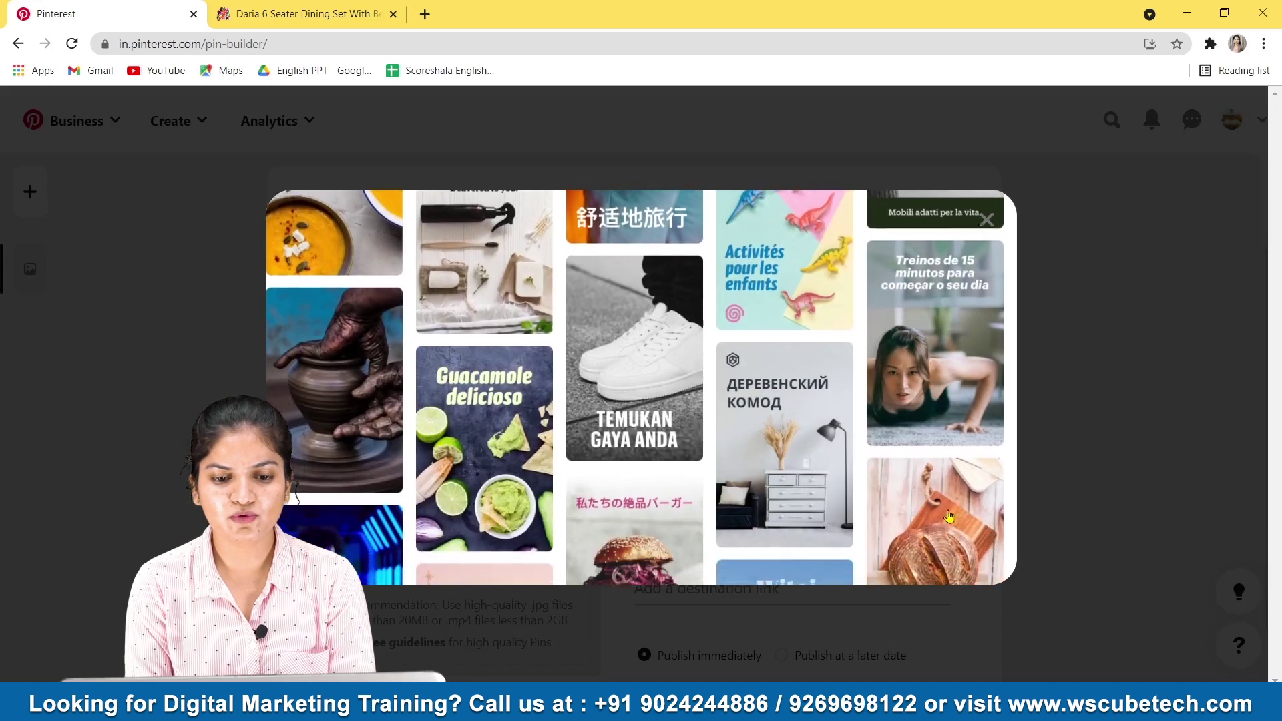
left_click(935, 553)
left_click(934, 553)
left_click(934, 553)
left_click(935, 555)
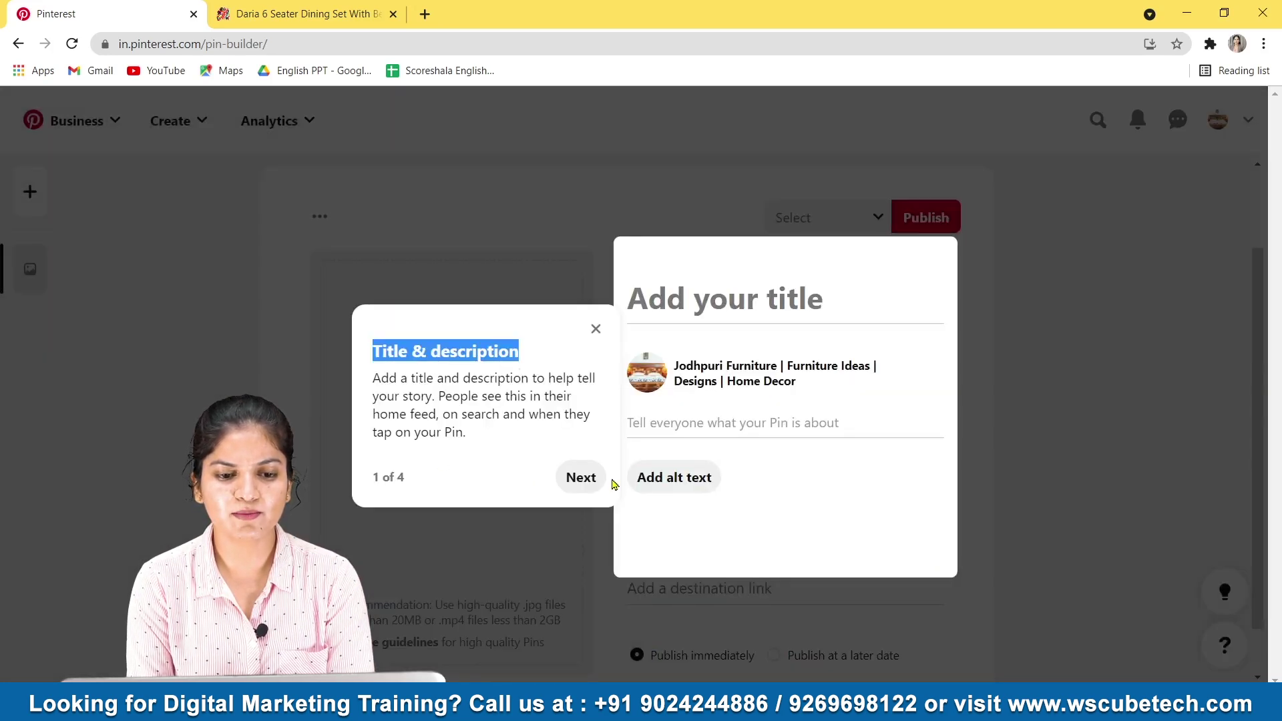
left_click(576, 477)
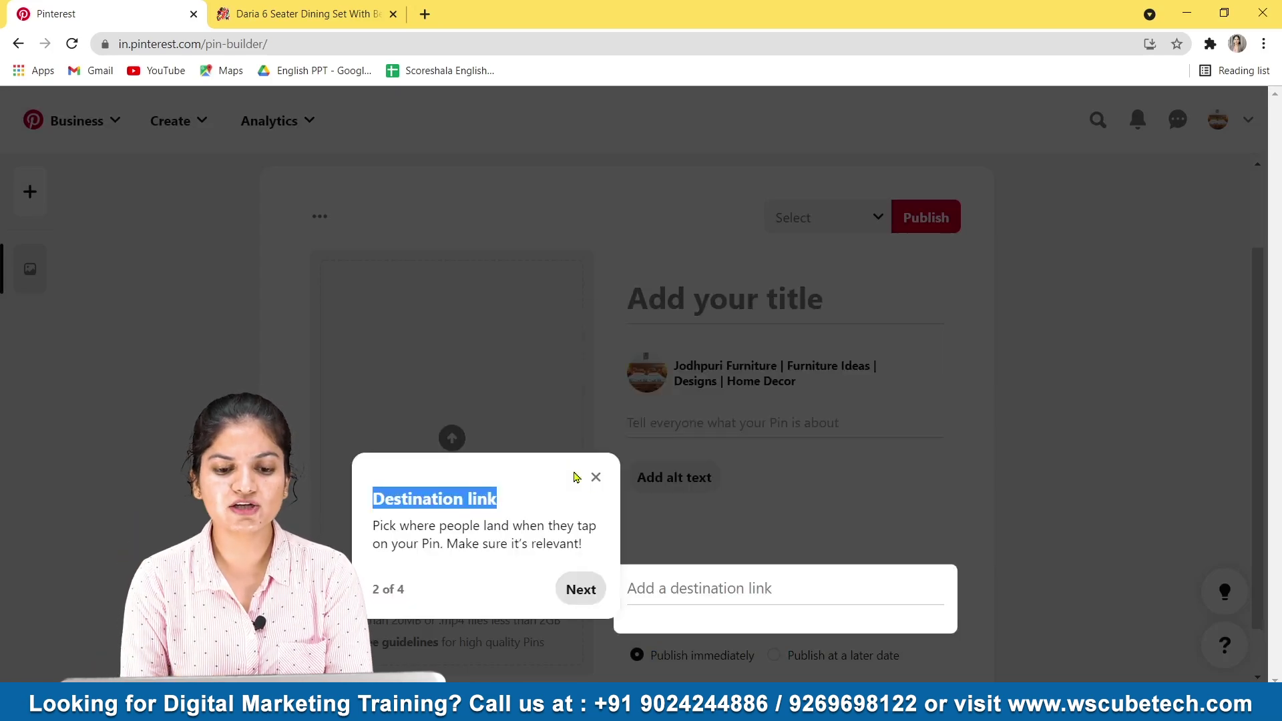
left_click(596, 476)
Upload the wooden bed photo from the Downloads folder as the Pin's image.
left_click(475, 463)
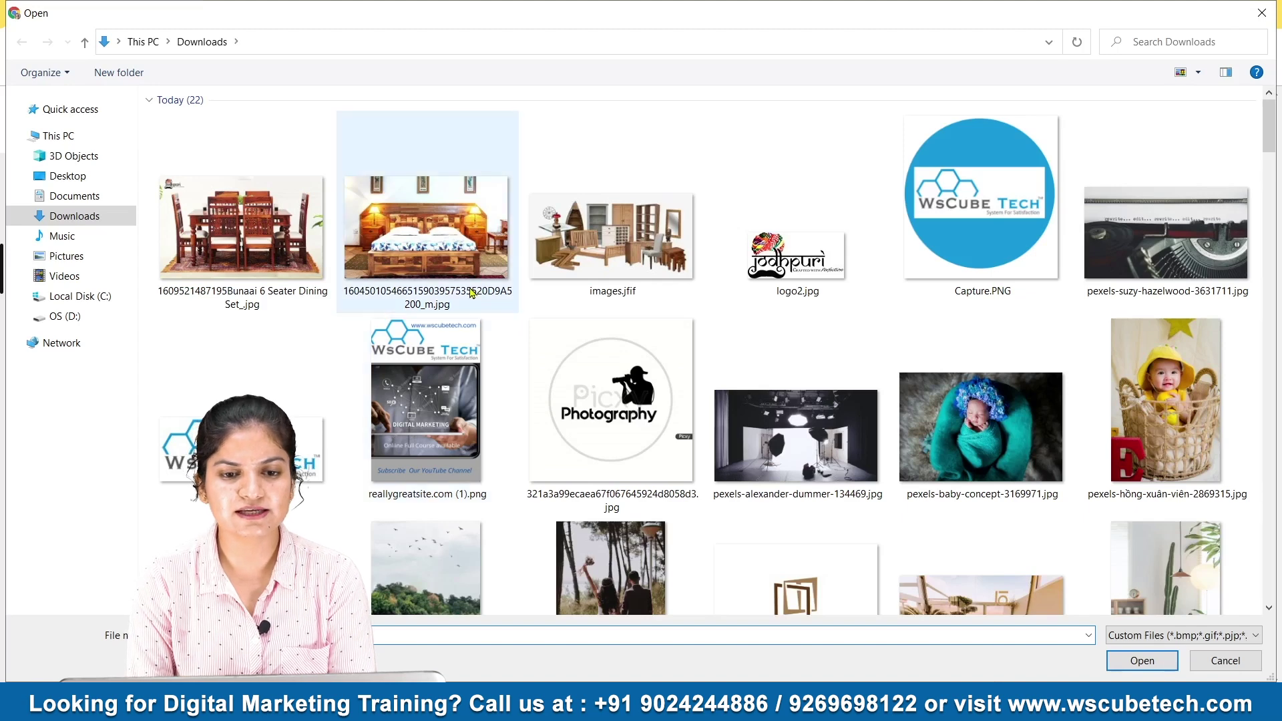
left_click(426, 249)
left_click(1113, 660)
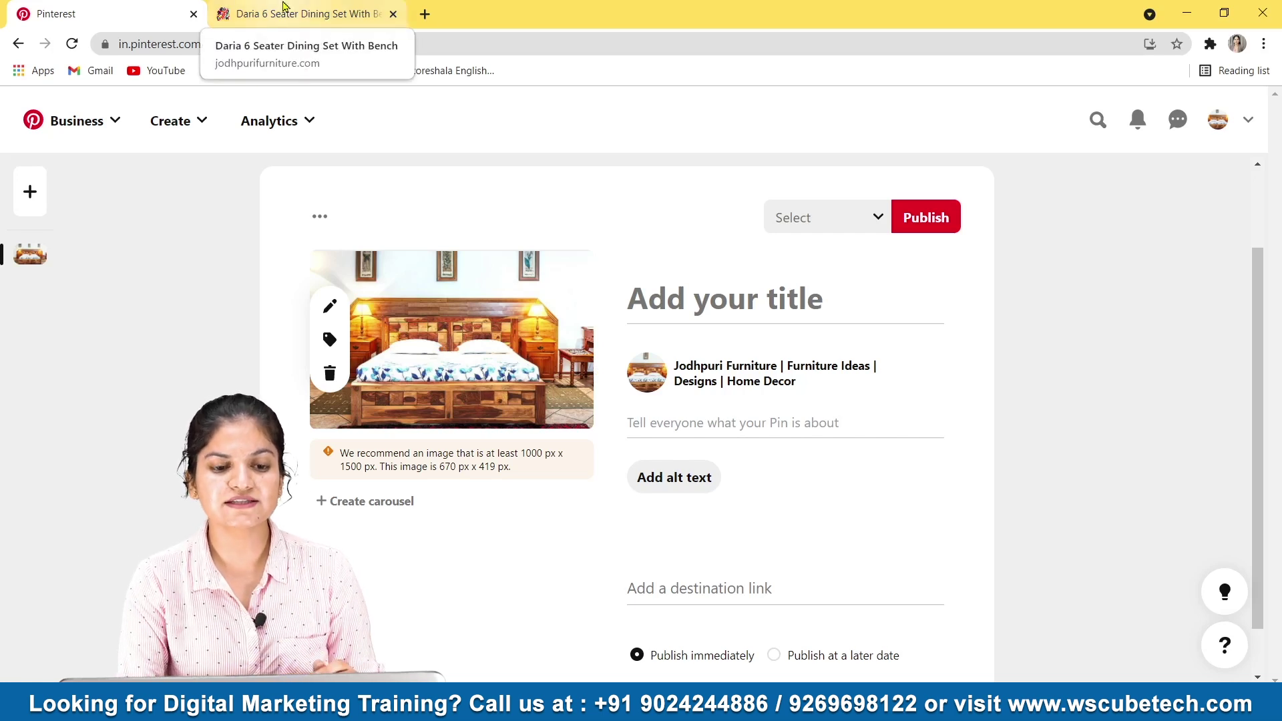
Copy the address of the Dalia King Size Bed with Drawer Storage page on jodhpurifurniture.com into the Pin's destination link.
left_click(327, 7)
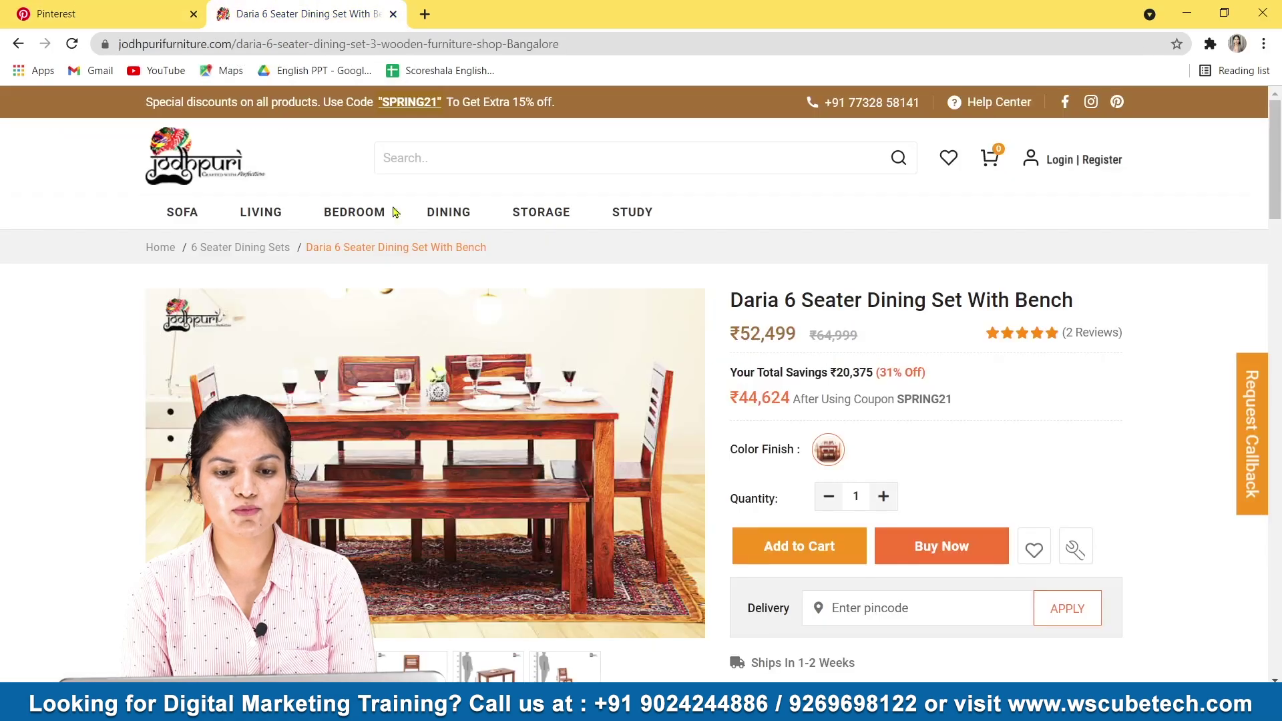
left_click(354, 212)
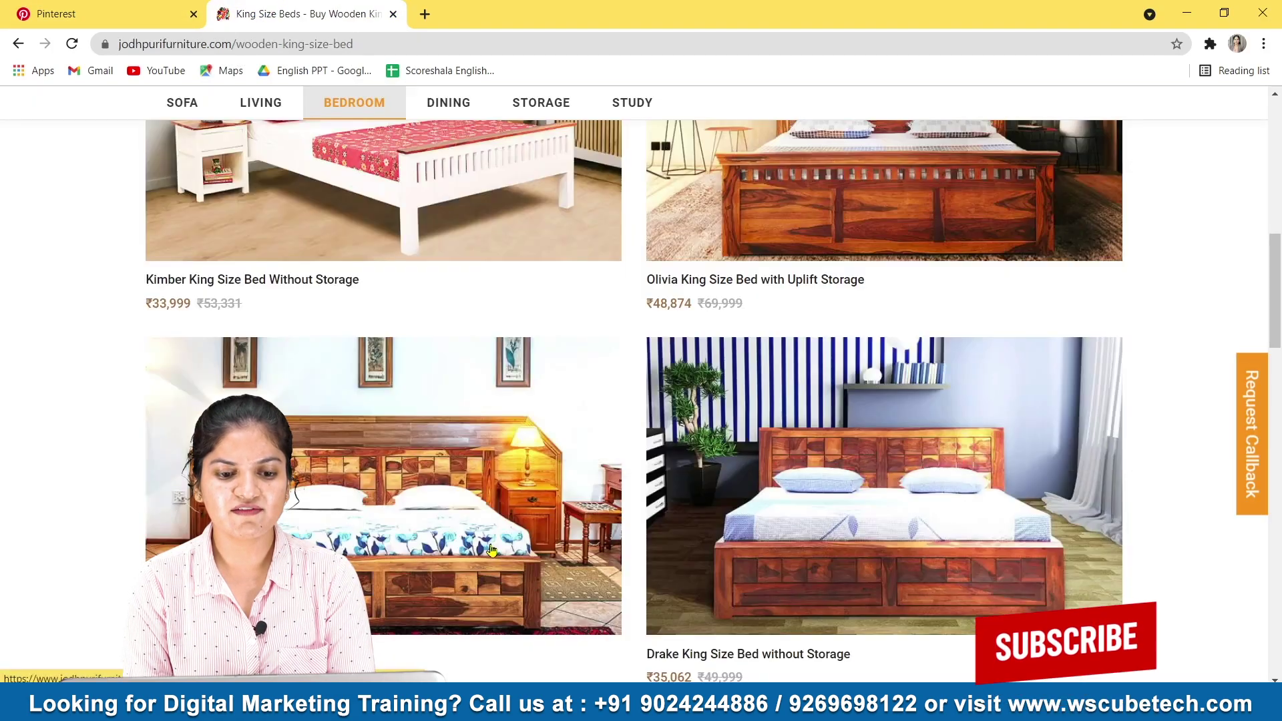
left_click(491, 549)
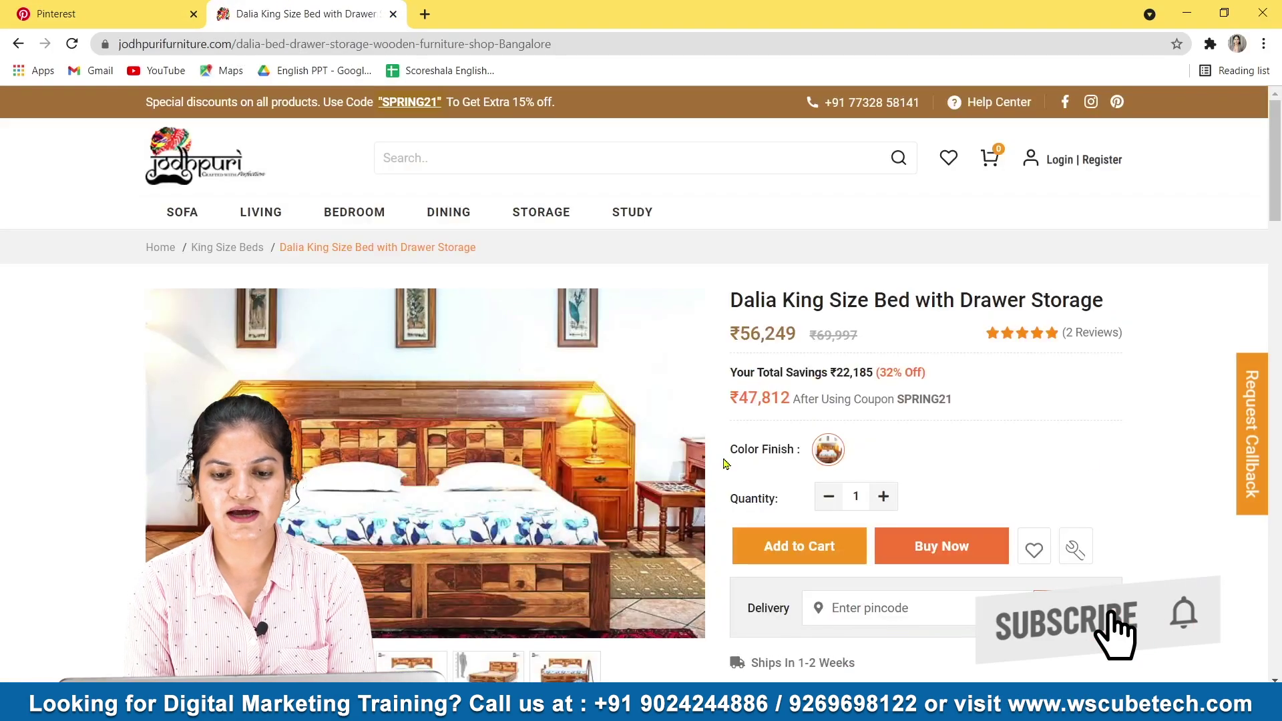
left_click(424, 44)
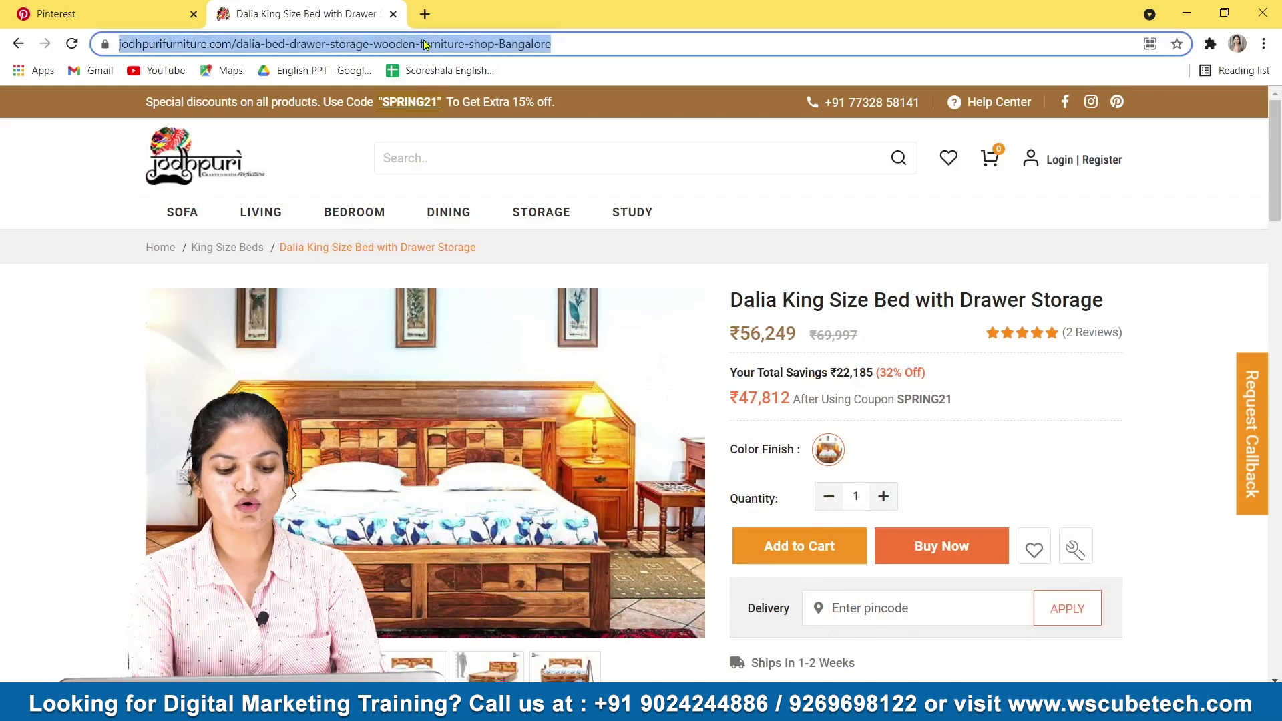
left_click(122, 10)
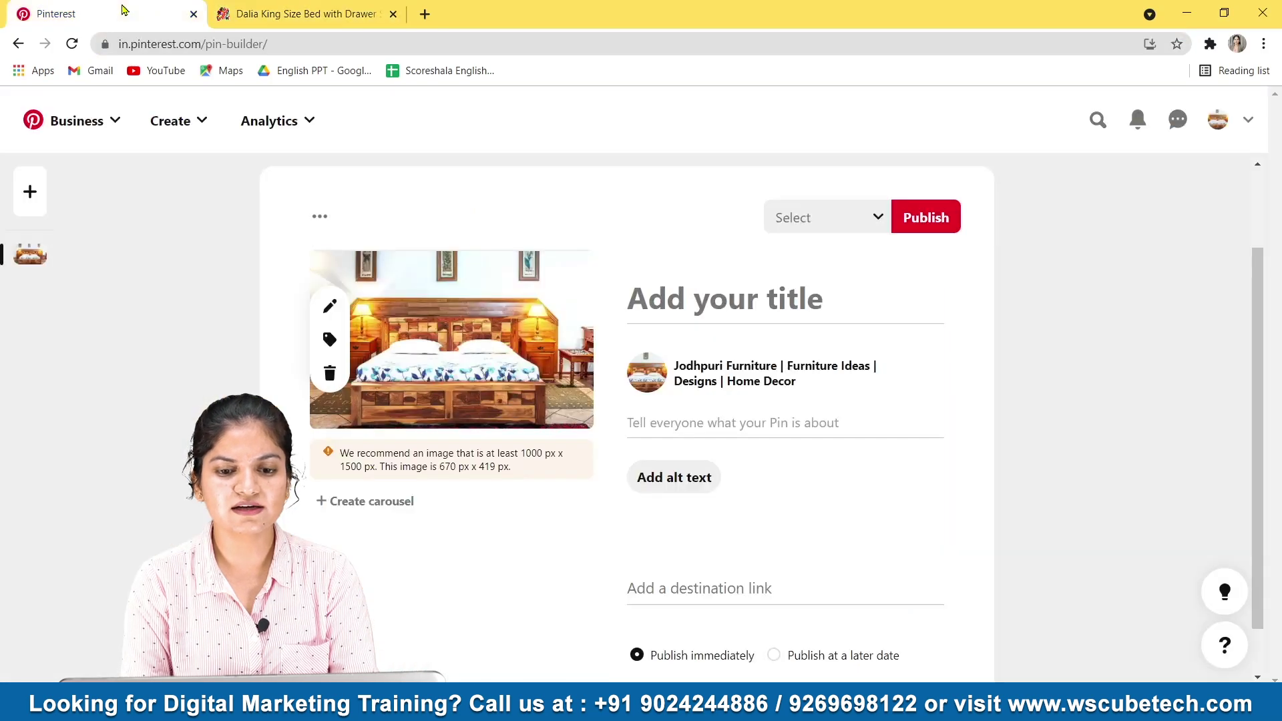
left_click(708, 590)
key("ctrl+v")
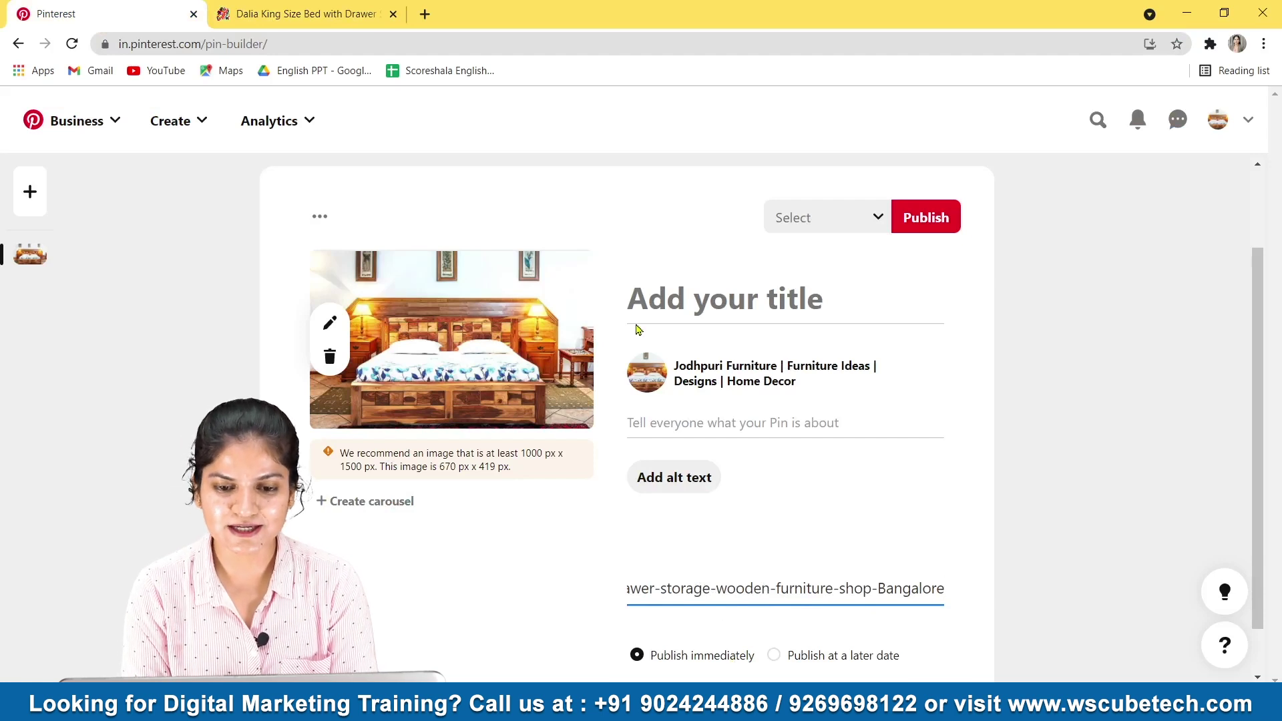
Title the Pin "Bedroom Ideas | Bed Designs".
left_click(717, 305)
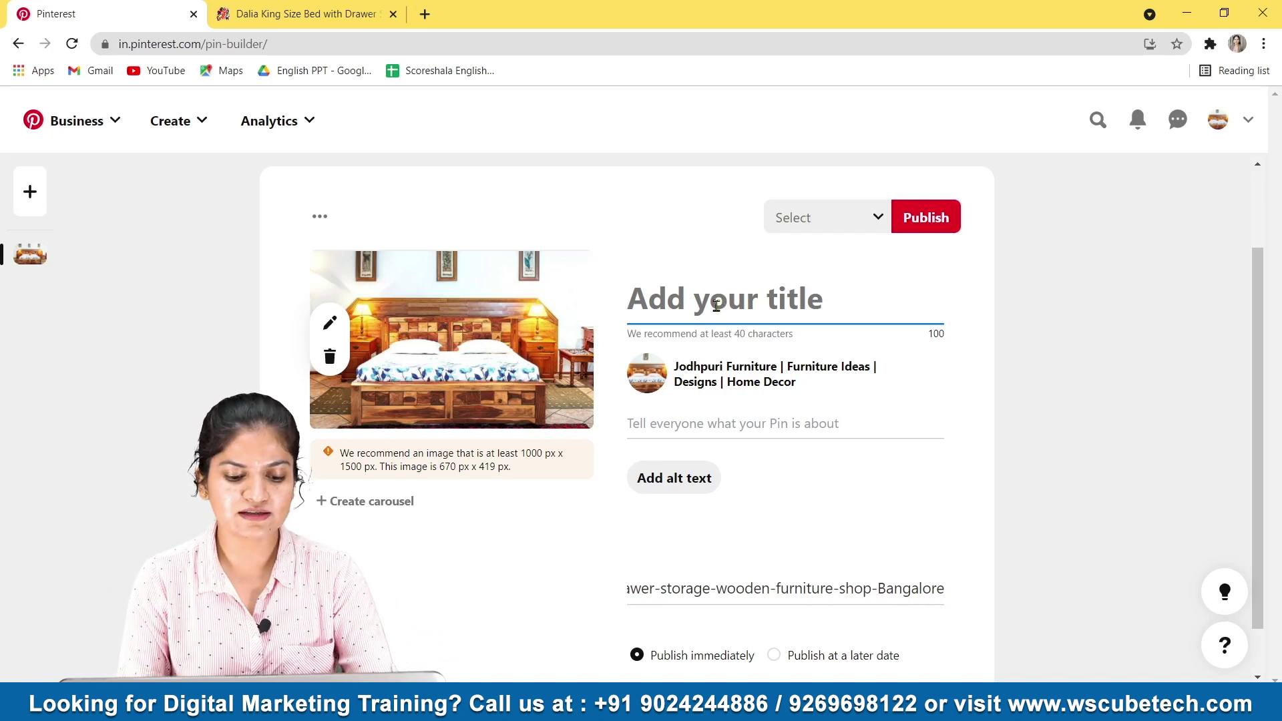
type("Bed")
type("oo")
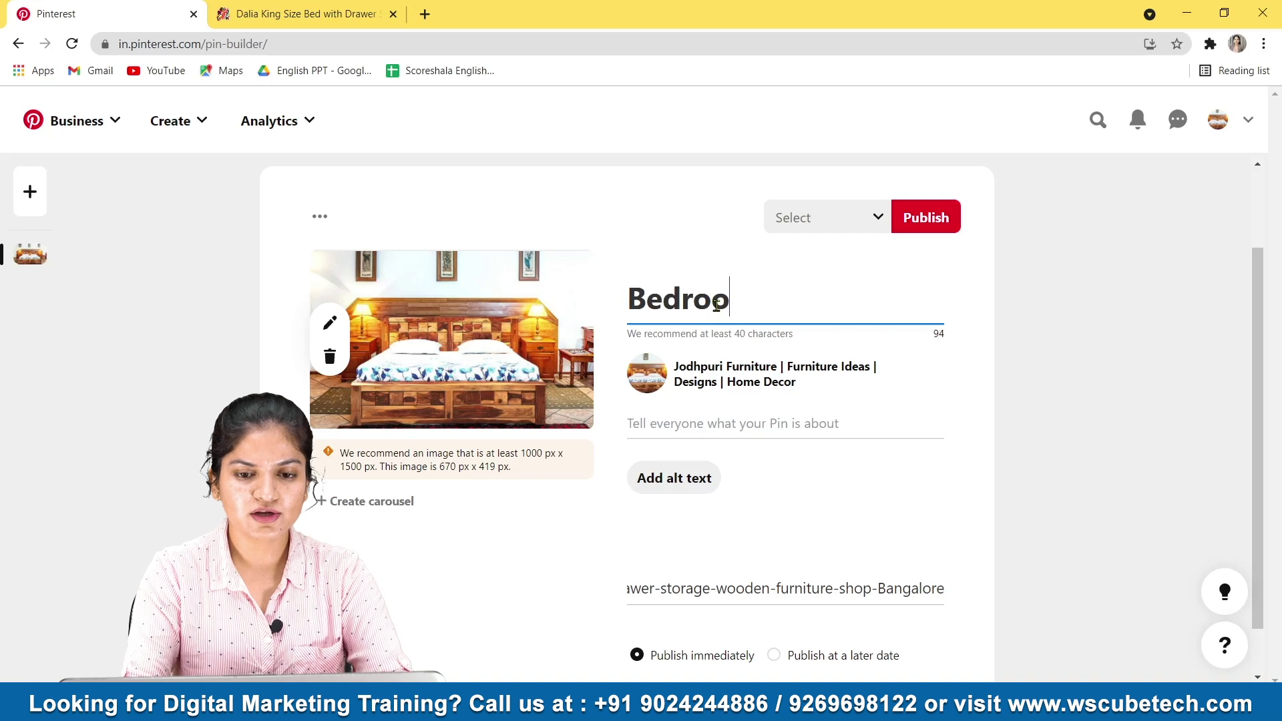
type("m Idea")
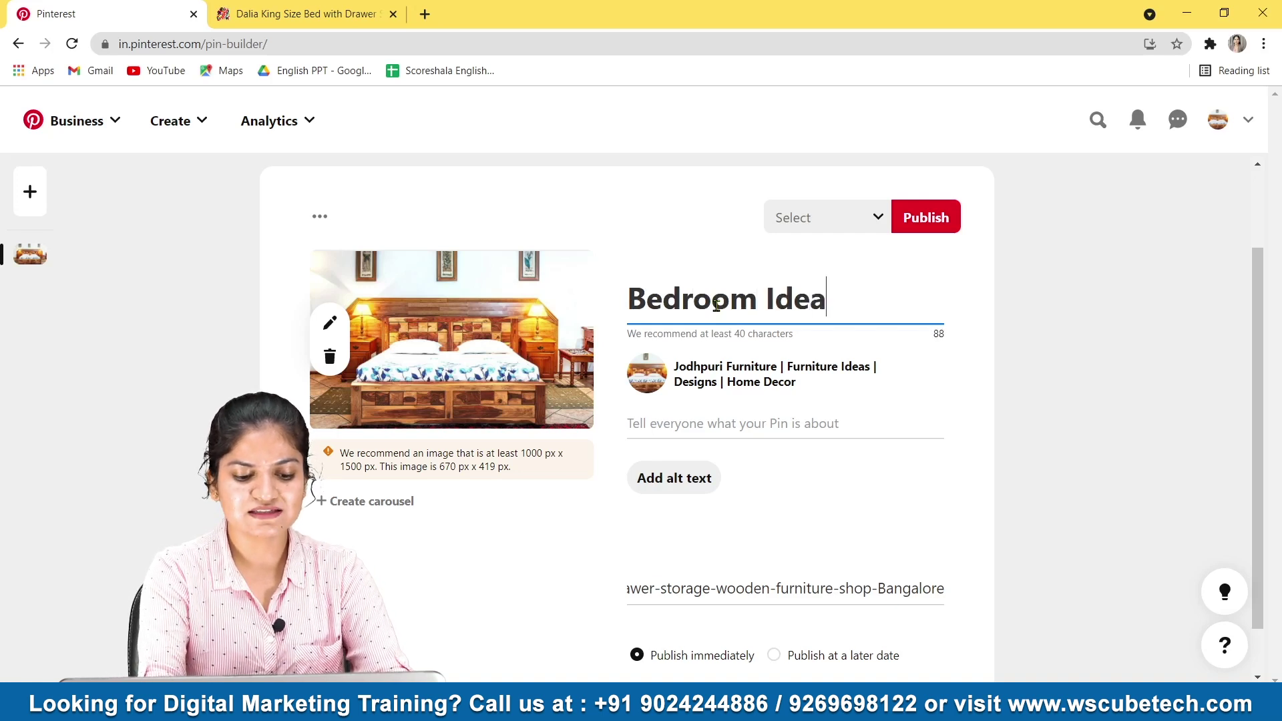
type("s |")
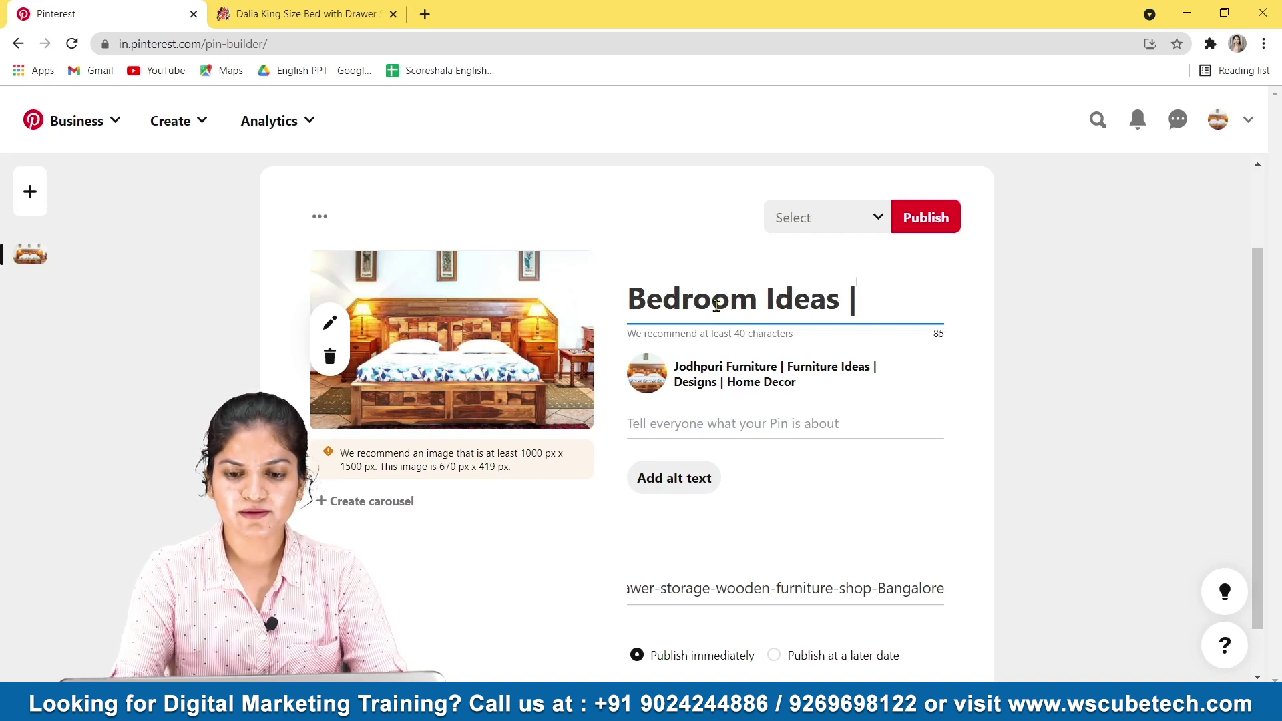
type(" Bed ")
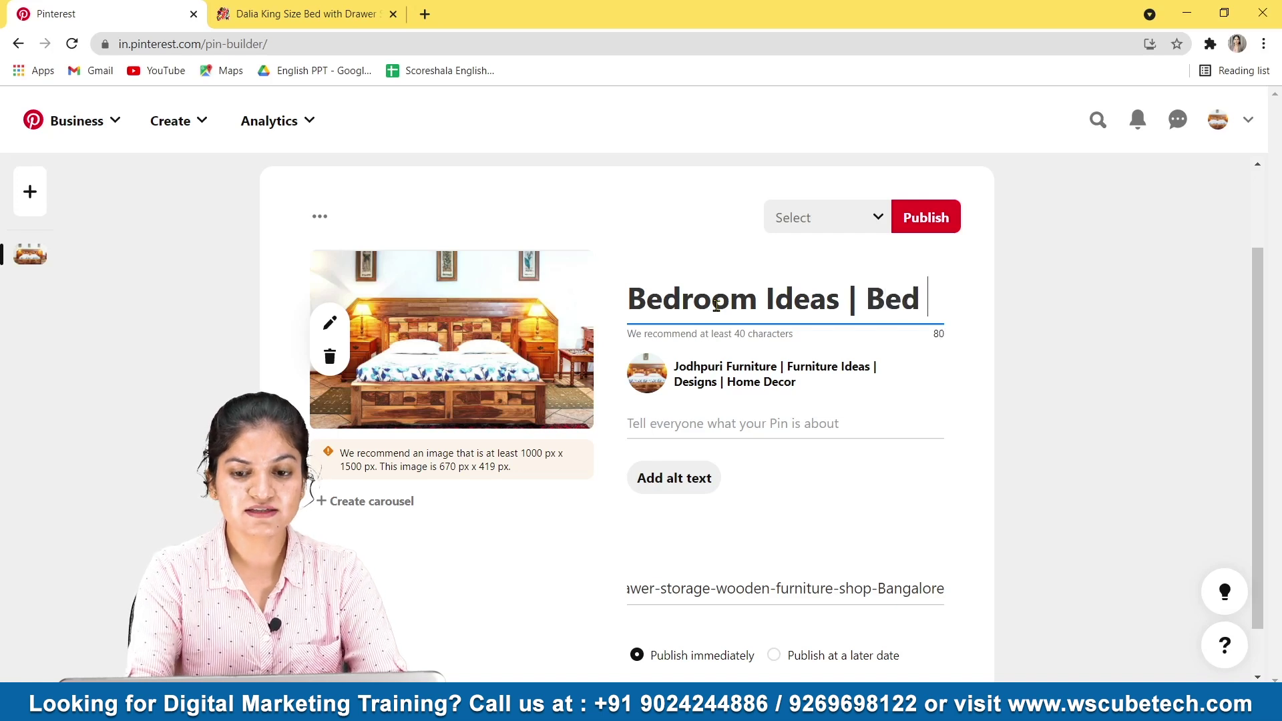
type("Designs")
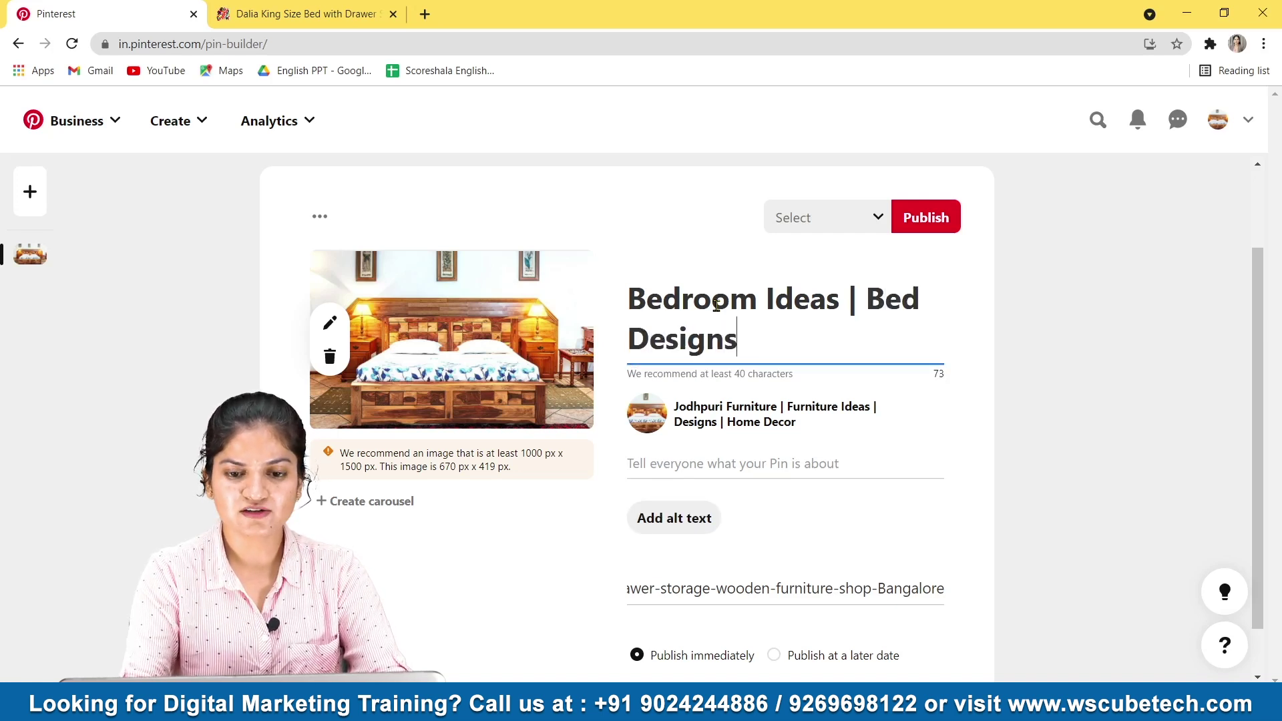
Enter the Pin description "Bedroom decor | Bed Designs | Home decor |".
left_click(713, 461)
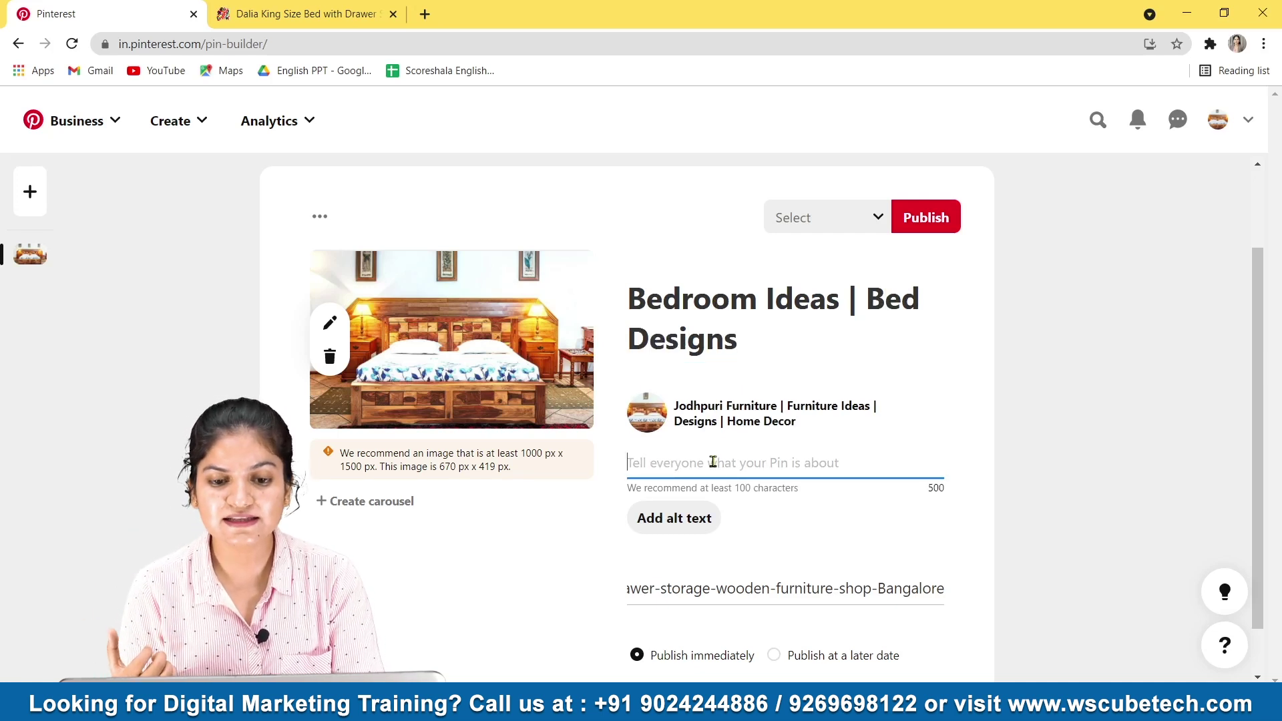
type("B")
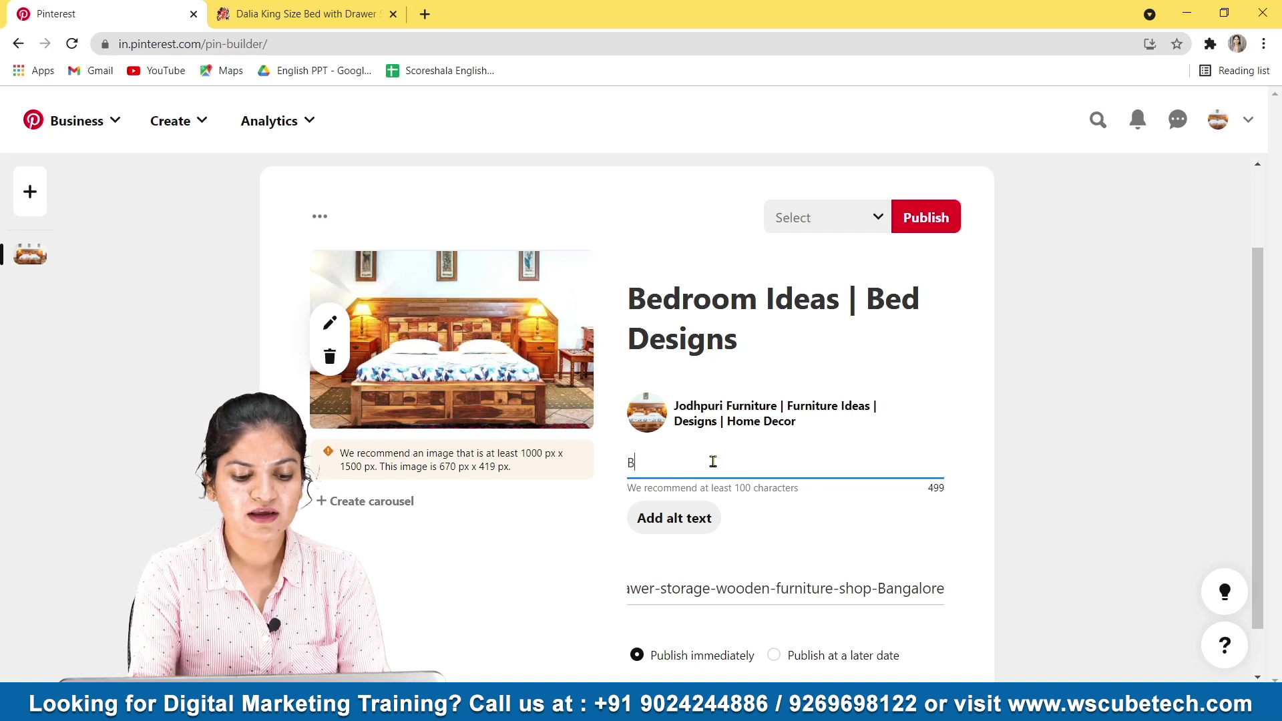
type("edroom ")
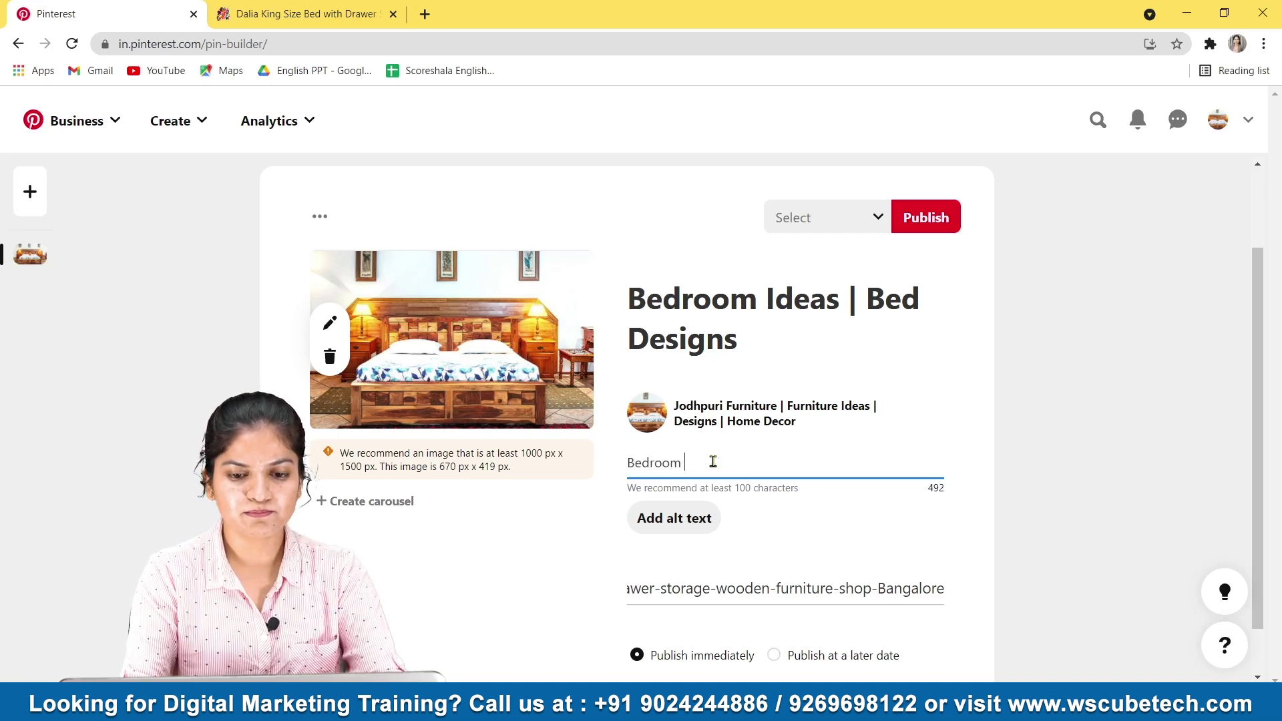
type("decor")
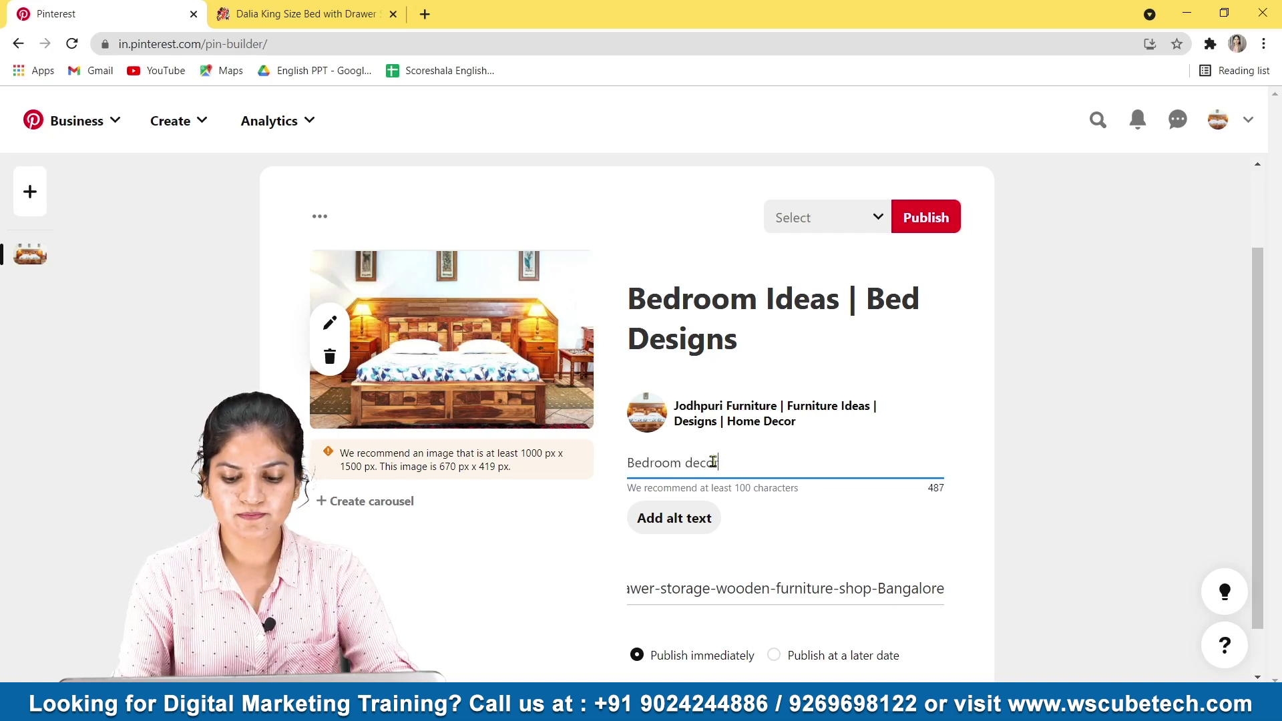
type(" | ")
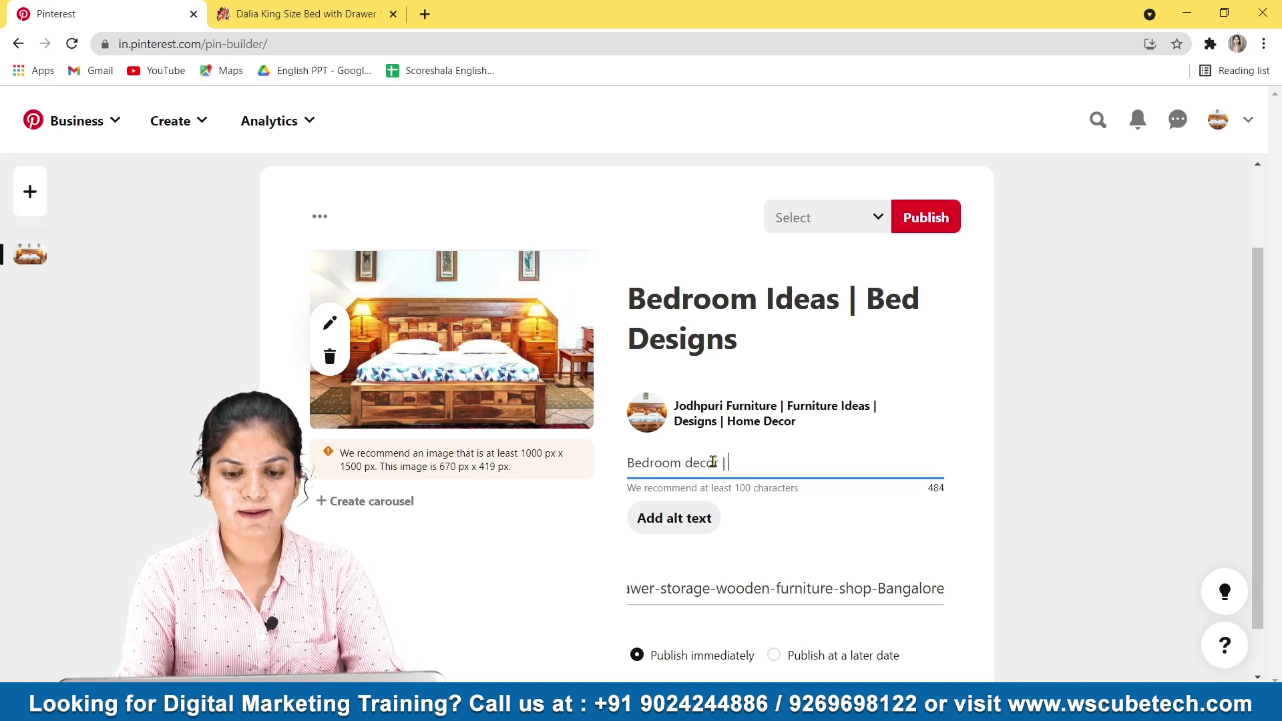
type("Bed ")
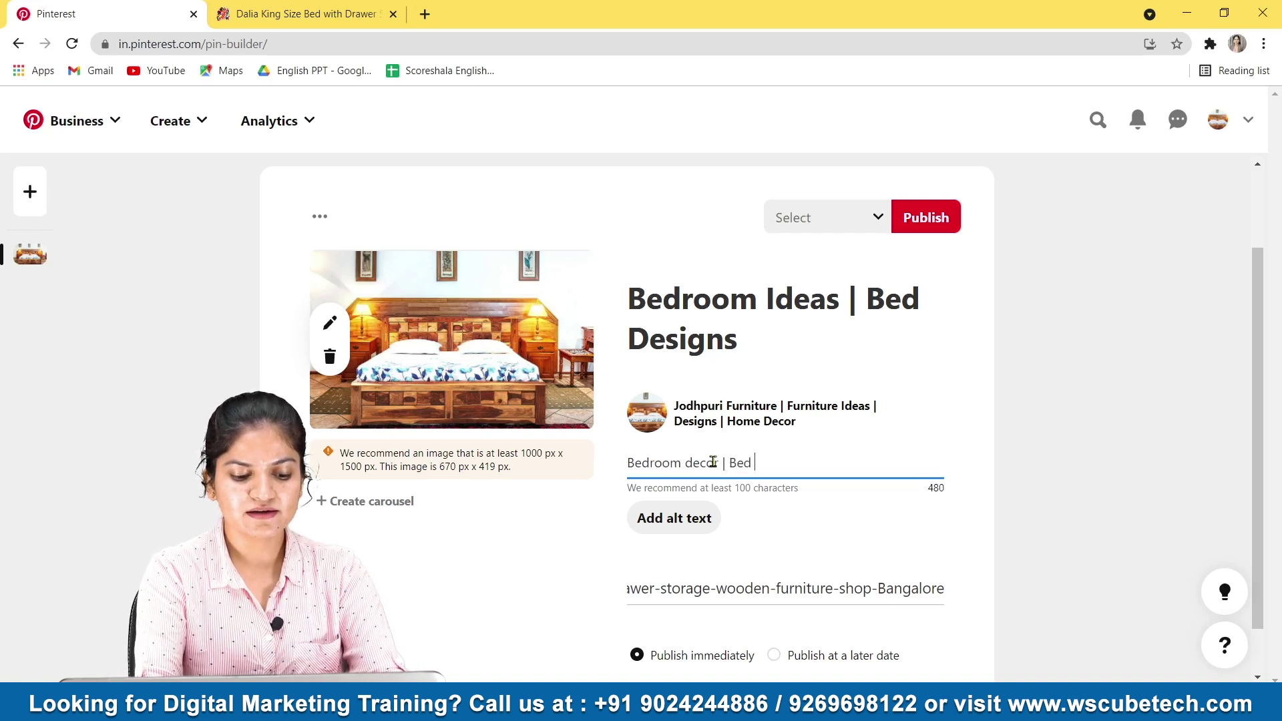
type("Designs ")
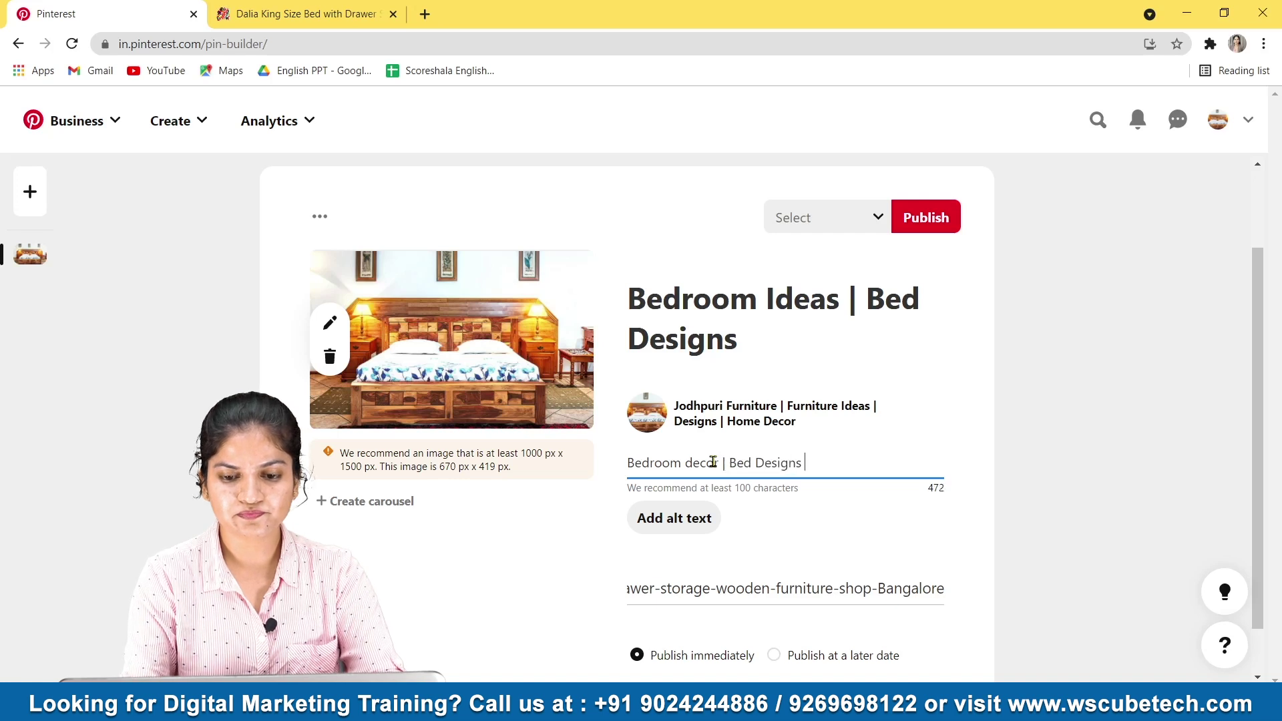
type("|")
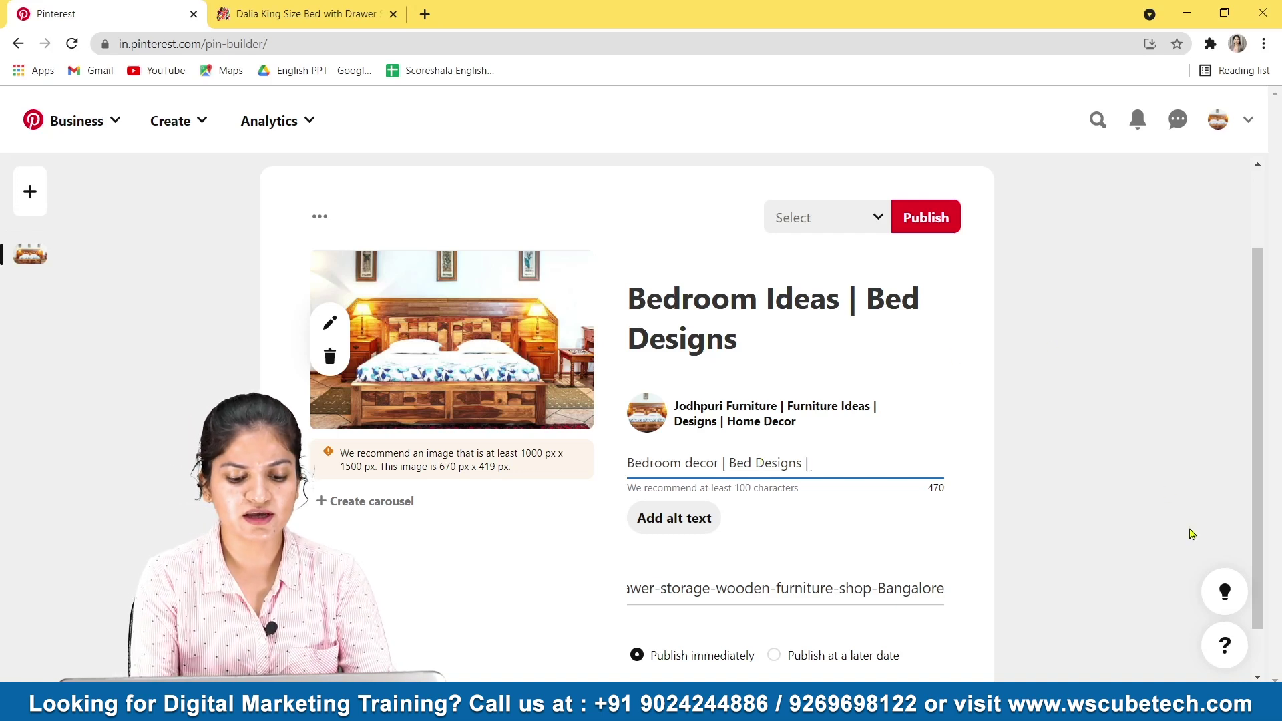
type("Hoem")
key("BackSpace")
key("BackSpace")
type("me decor")
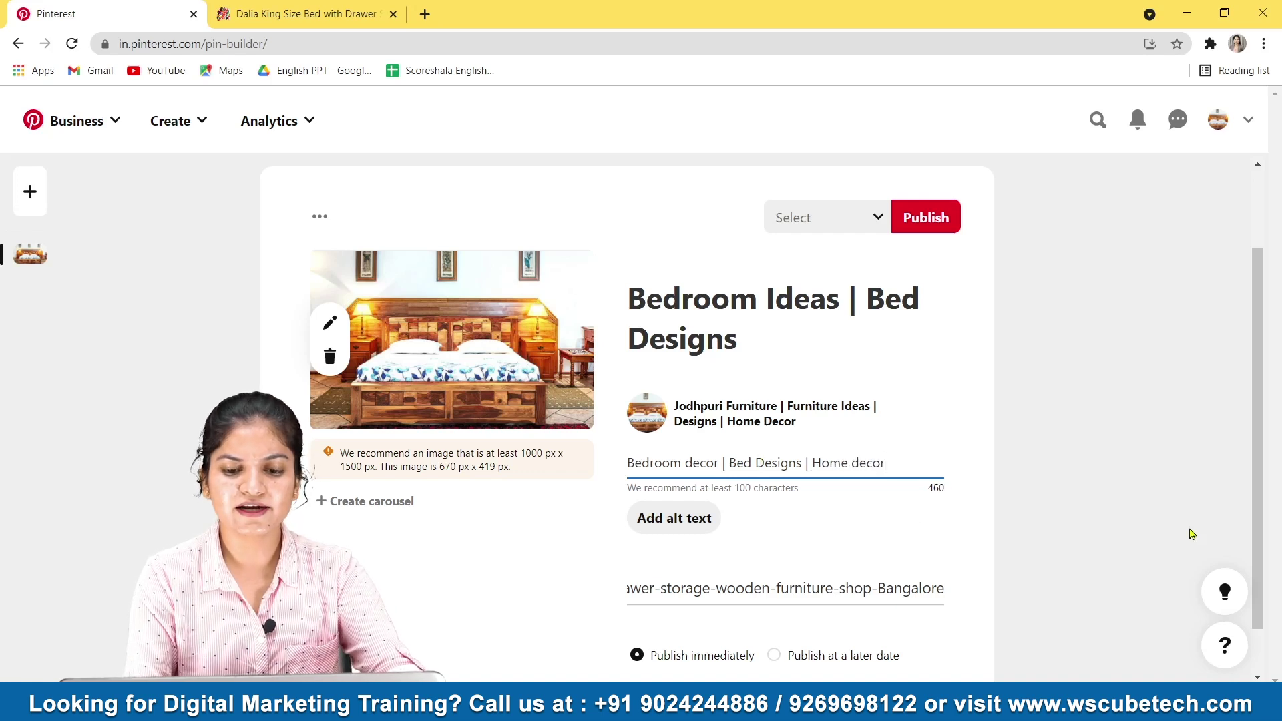
type(" |")
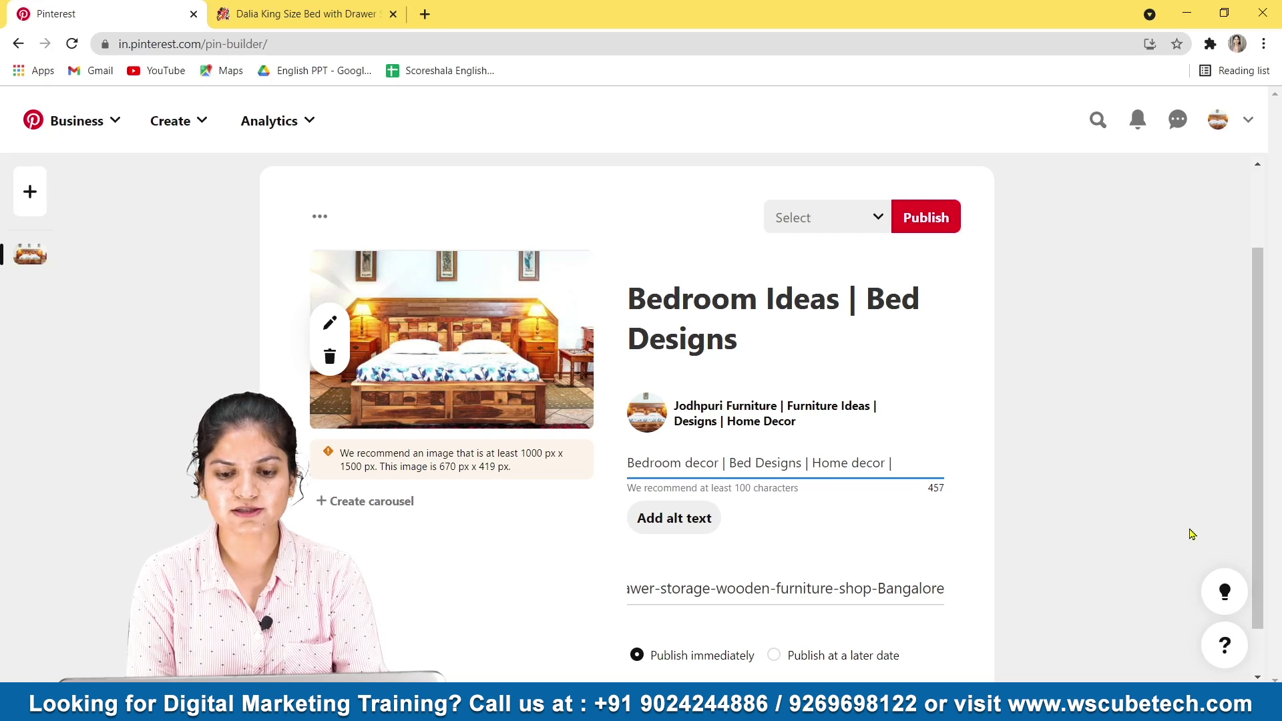
Add the alt text "Bed Design" to the Pin.
left_click(694, 517)
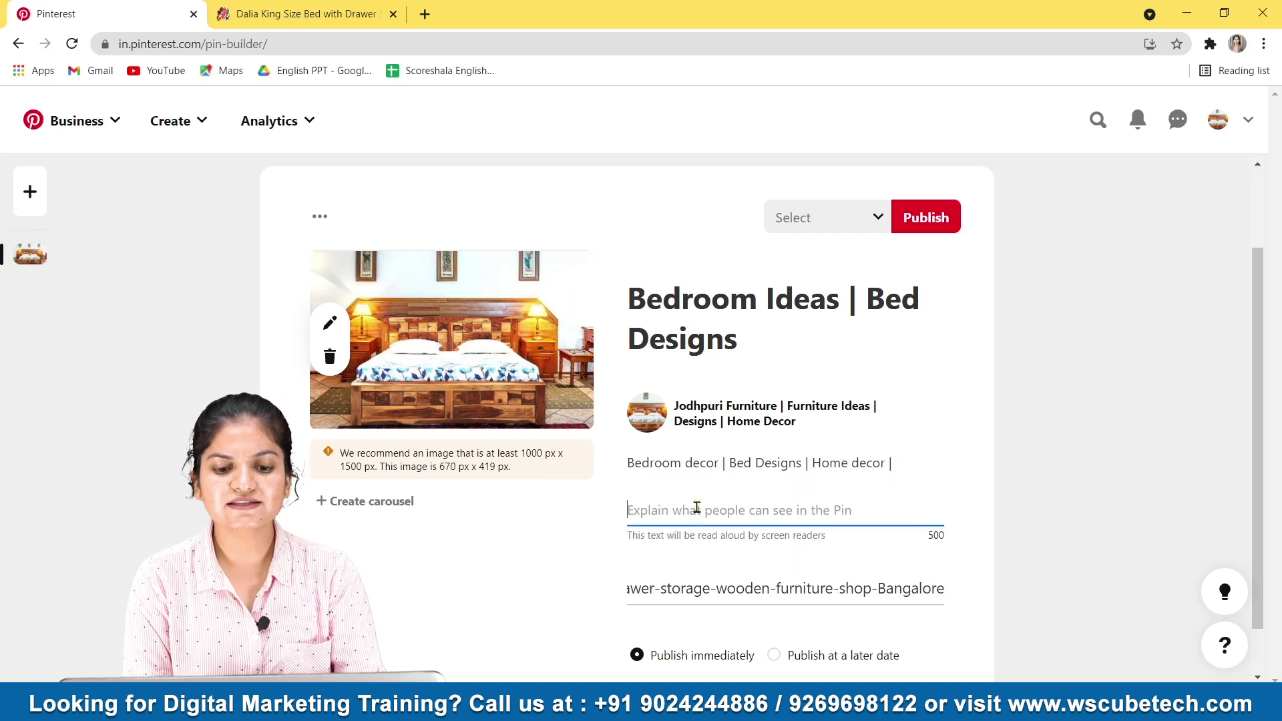
type("Bed Disigns")
key("BackSpace")
key("BackSpace")
key("BackSpace")
key("BackSpace")
key("BackSpace")
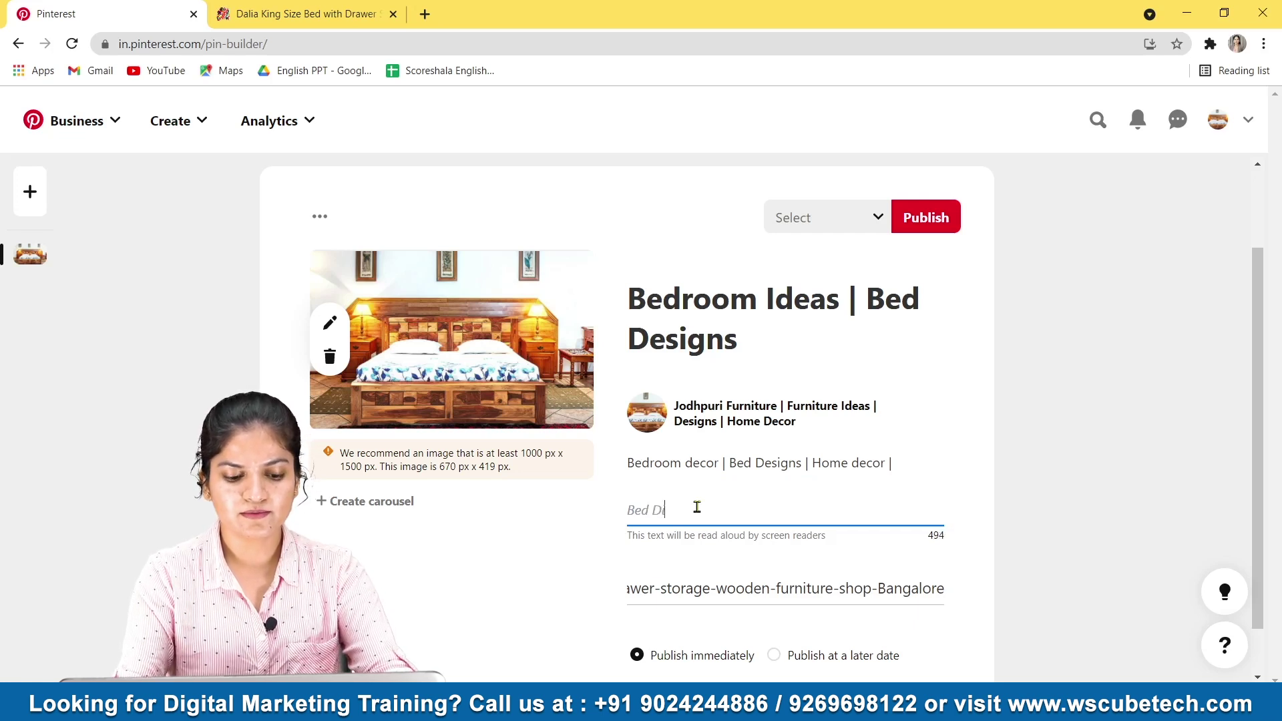
type("esign")
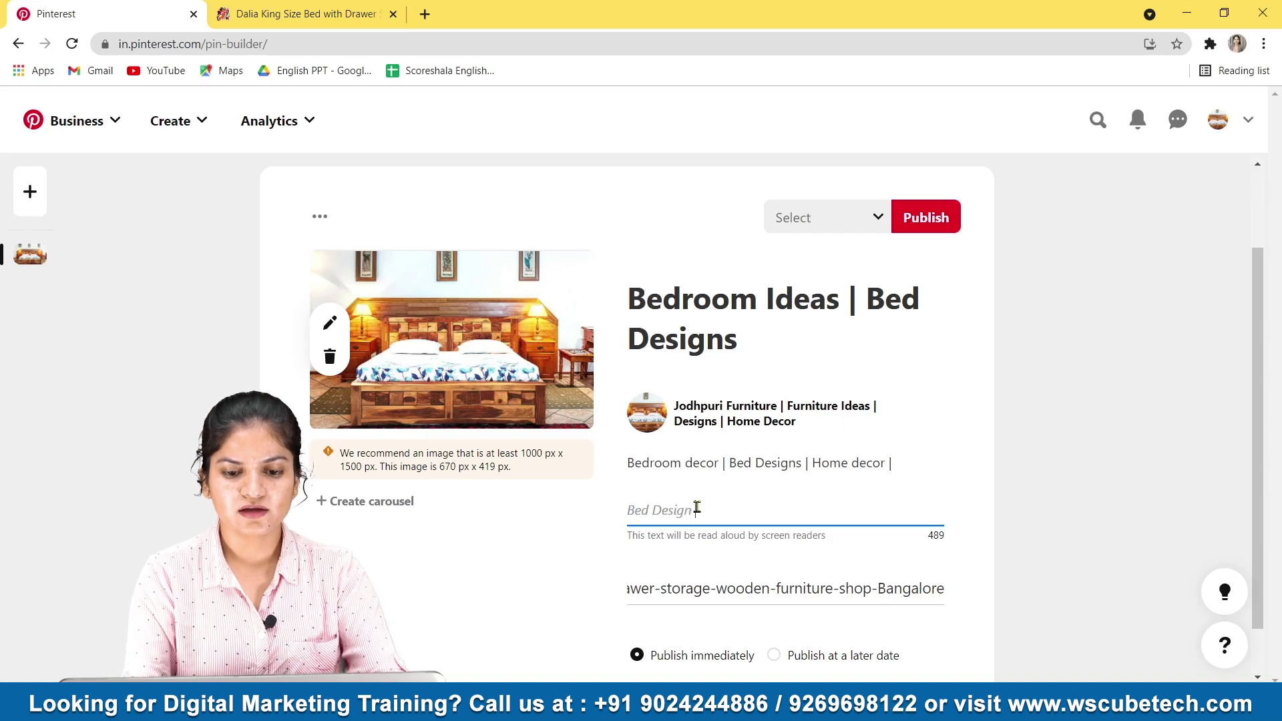
Create a new non-secret board named "Bedroom Designs" and assign it to the Pin.
scroll(801, 644, "down", 1)
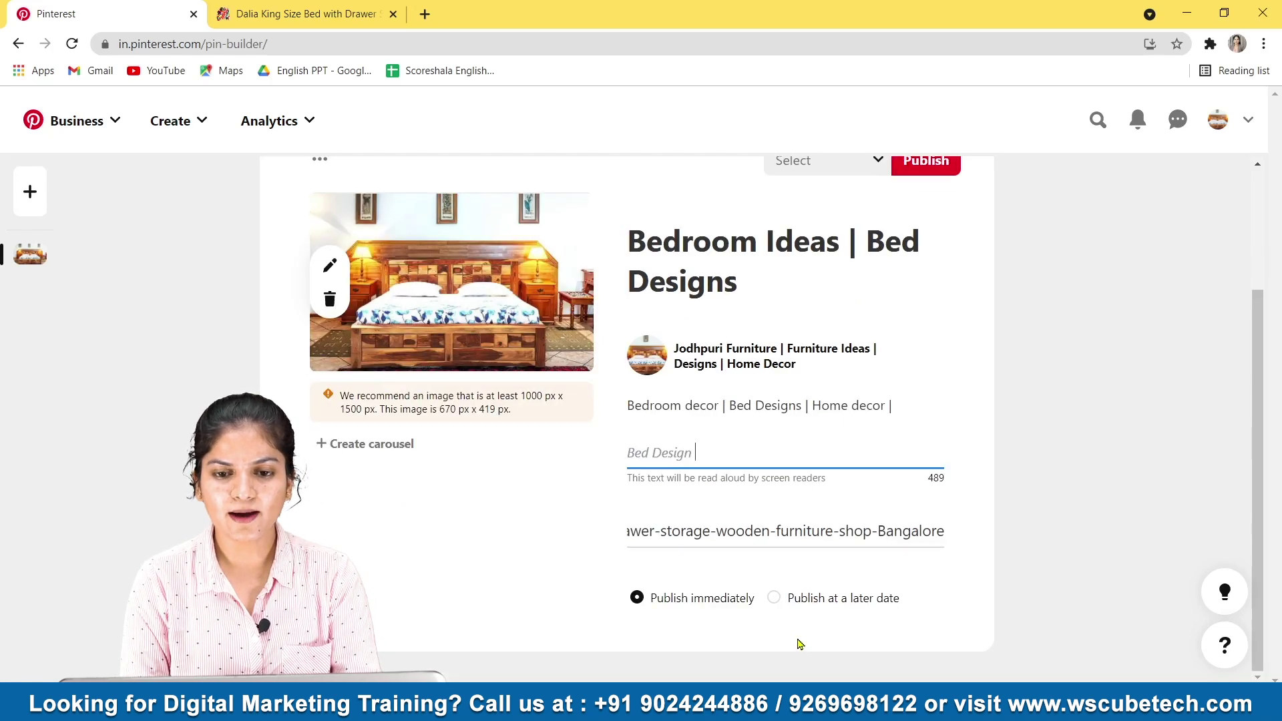
left_click(836, 160)
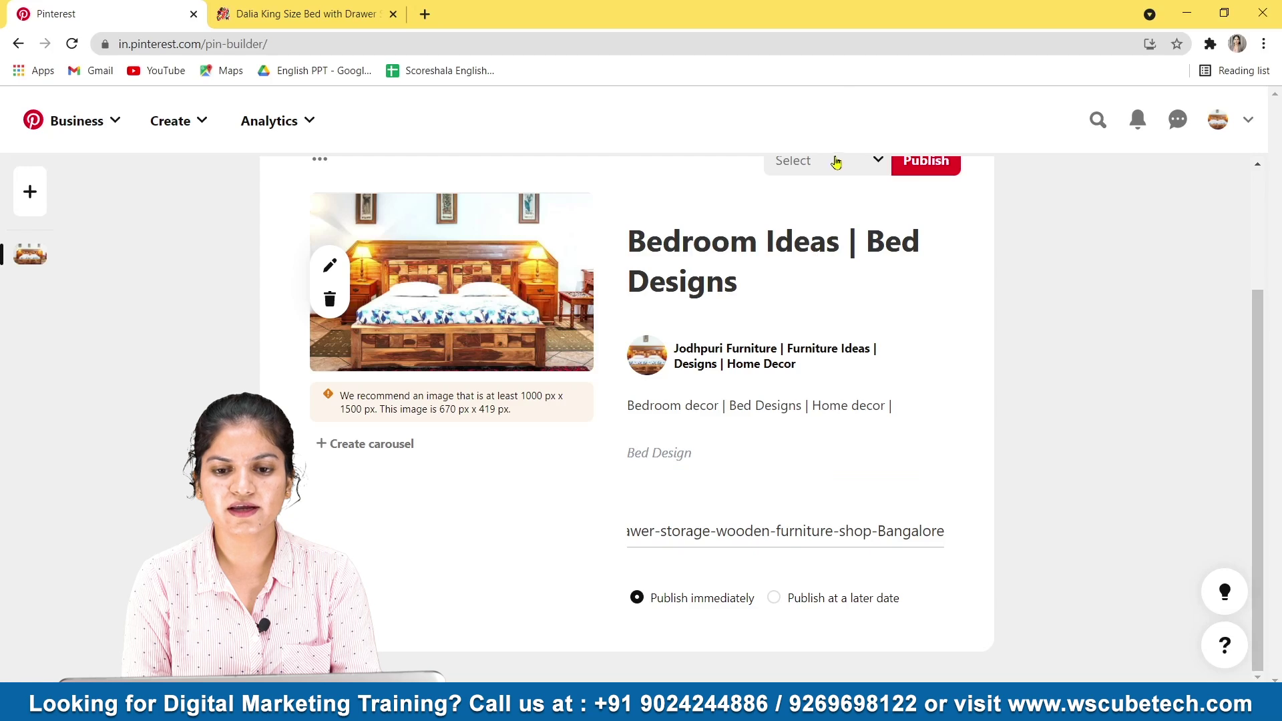
scroll(837, 160, "up", 2)
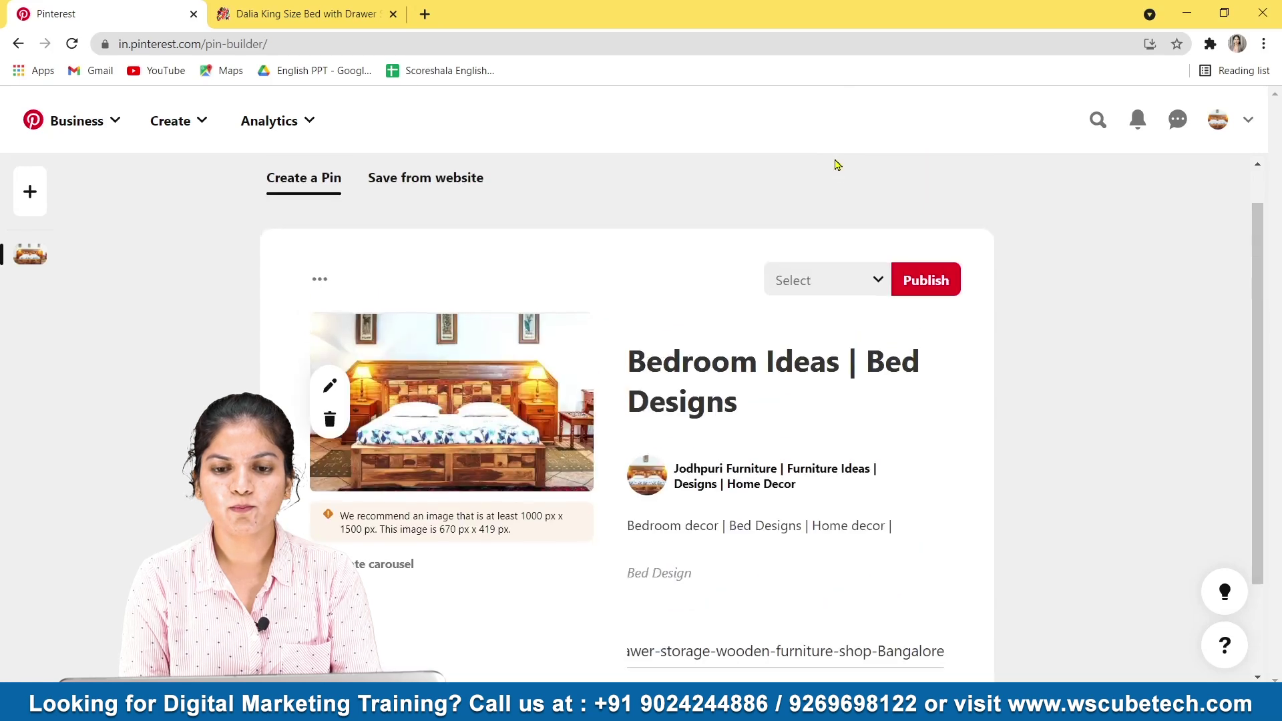
left_click(851, 275)
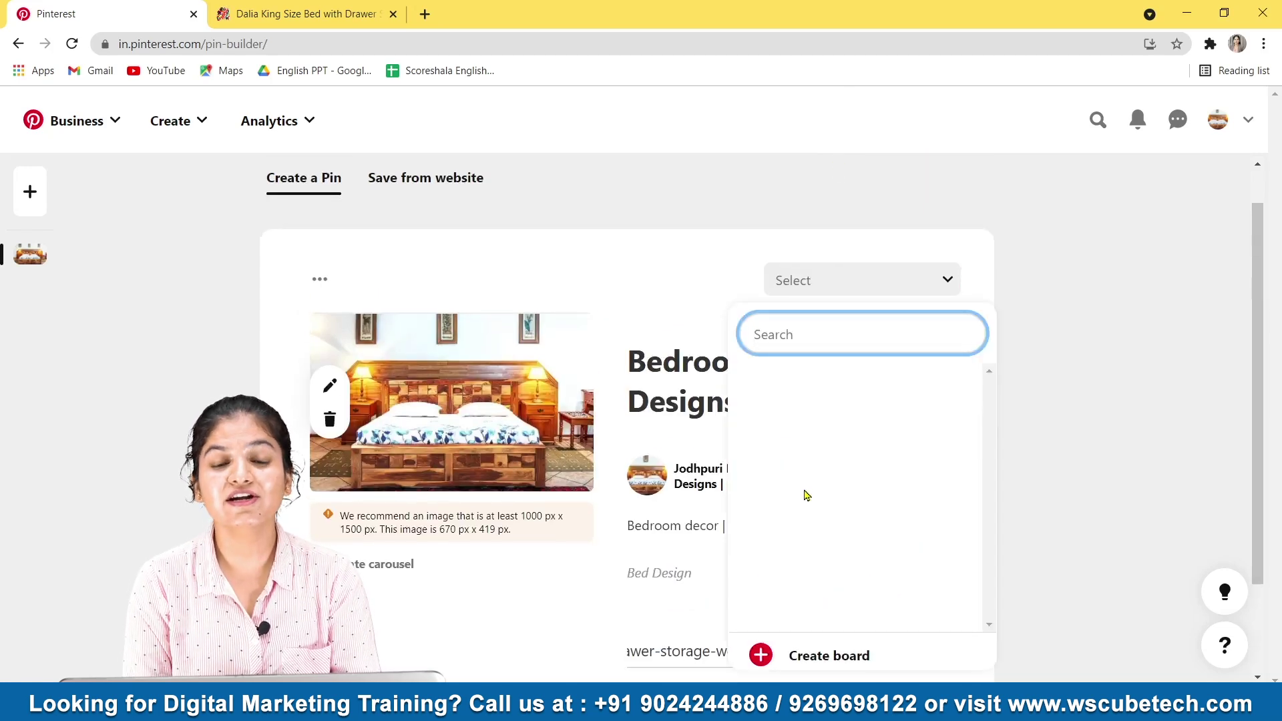
left_click(798, 677)
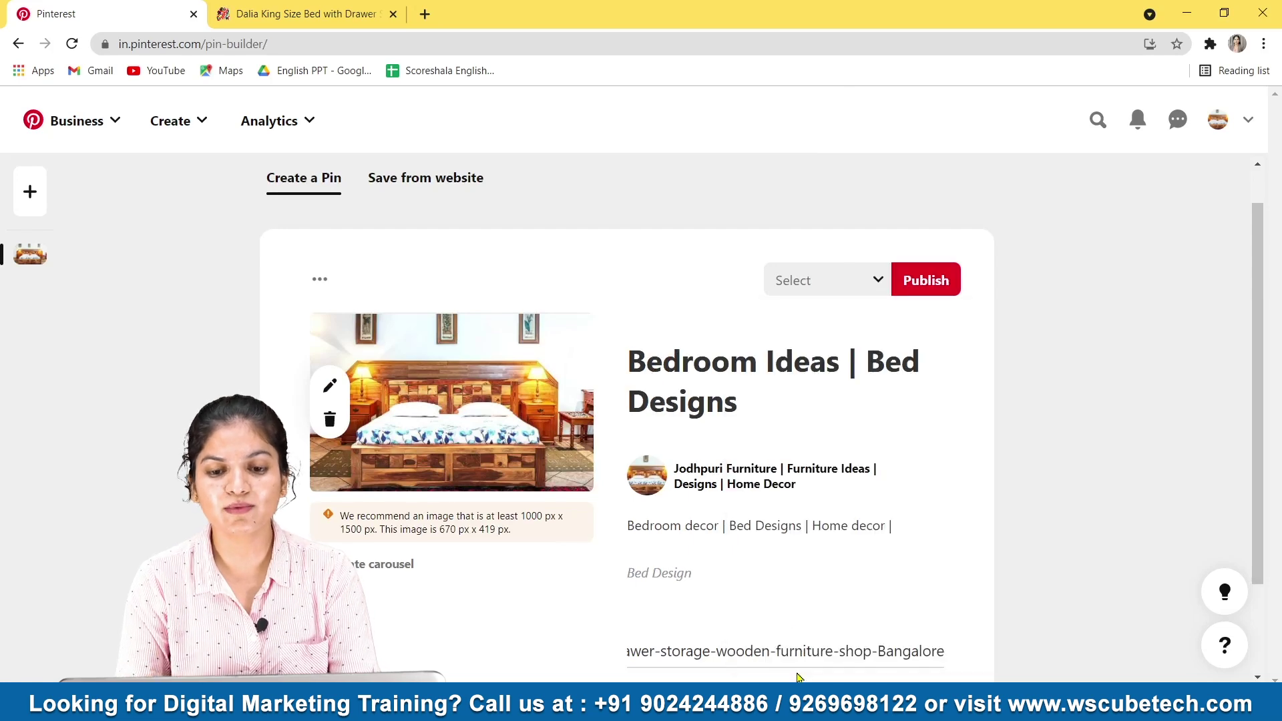
left_click(834, 299)
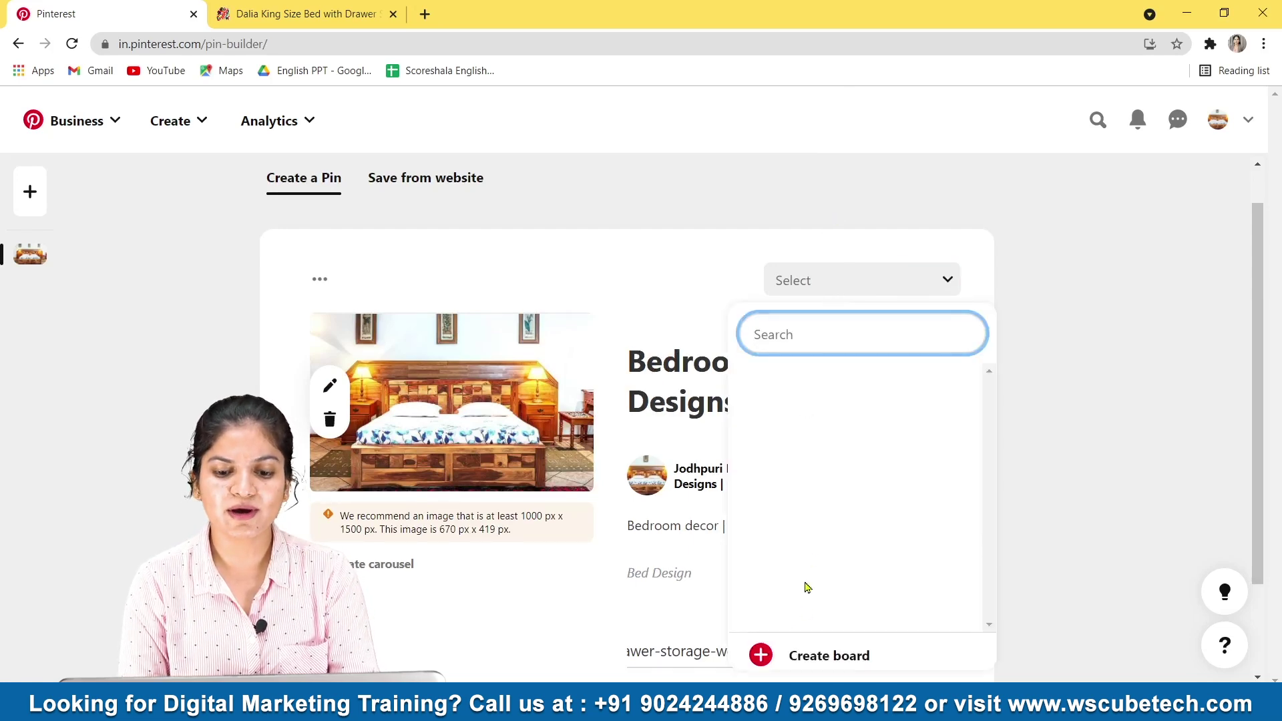
left_click(772, 655)
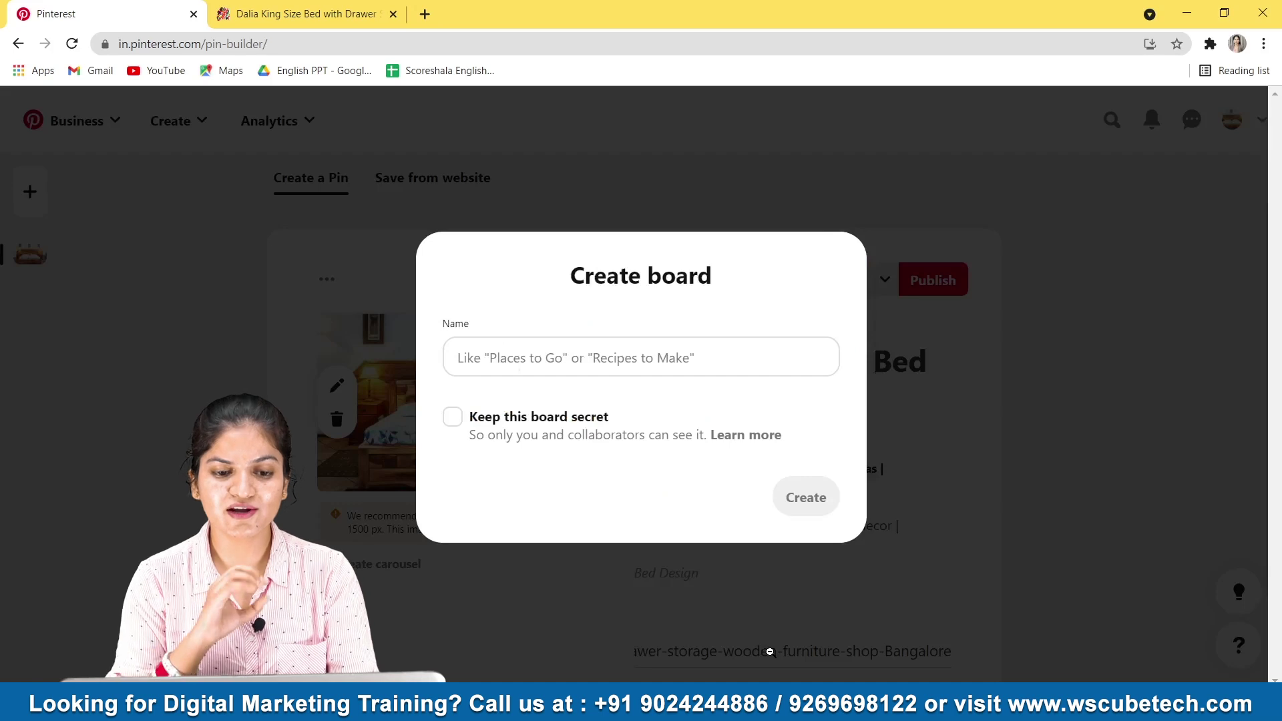
left_click(715, 342)
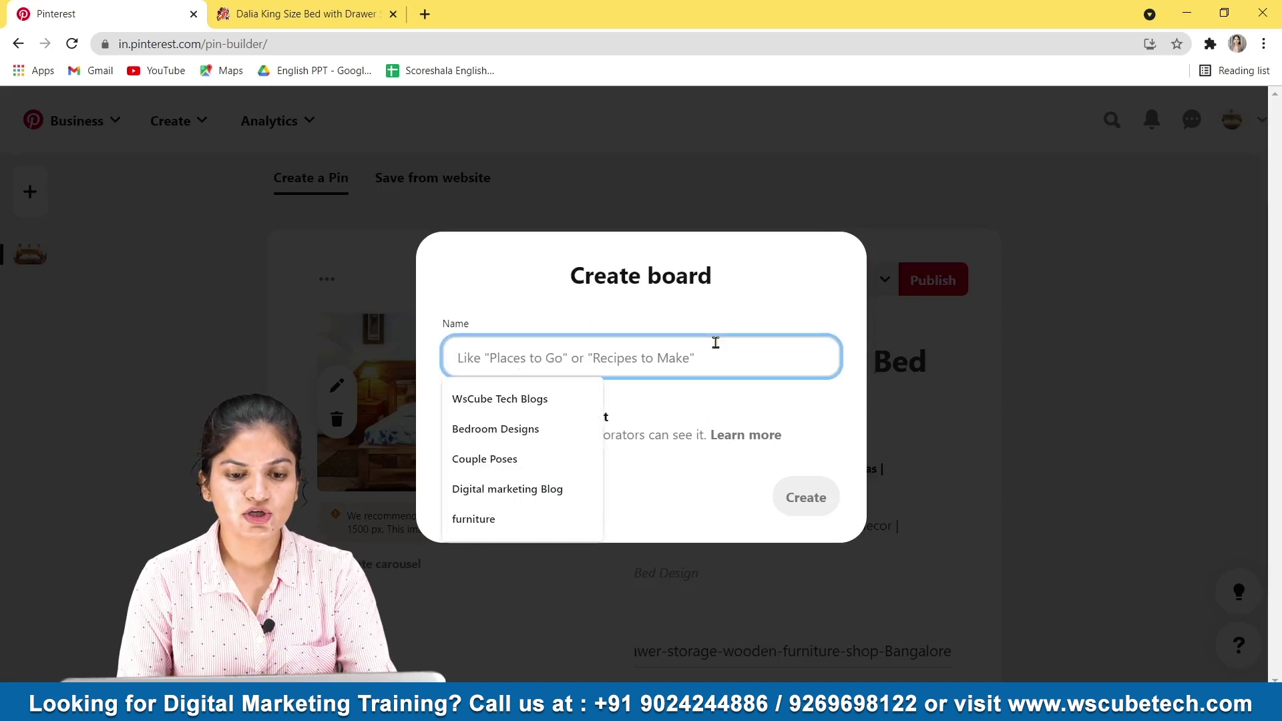
left_click(558, 424)
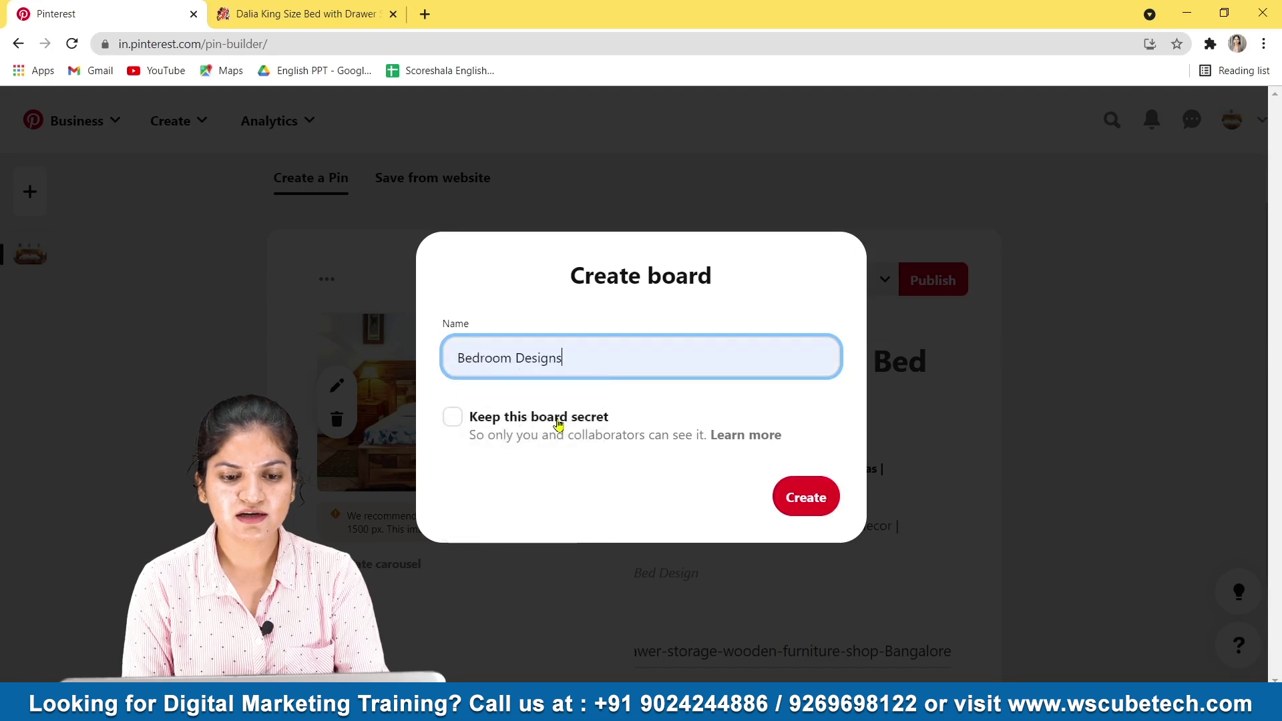
left_click(809, 499)
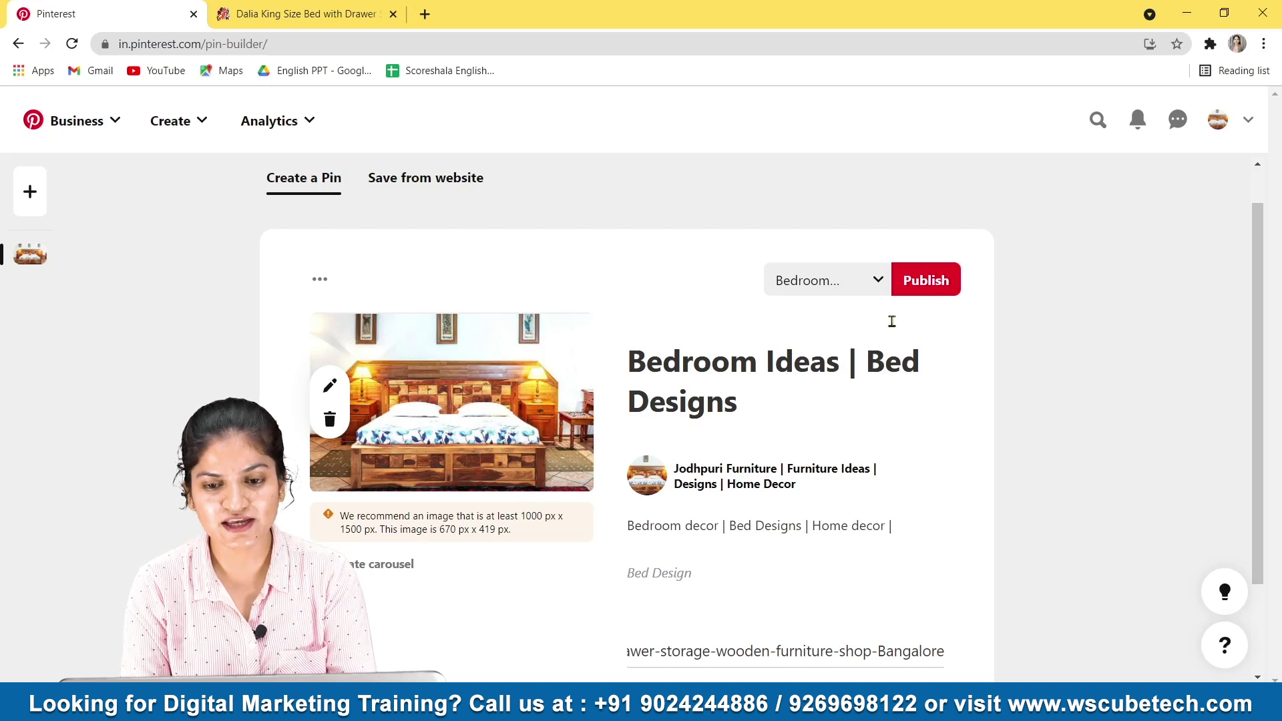
Publish the Pin and open the published Pin, closing the Dalia King Size Bed product page in between.
left_click(908, 295)
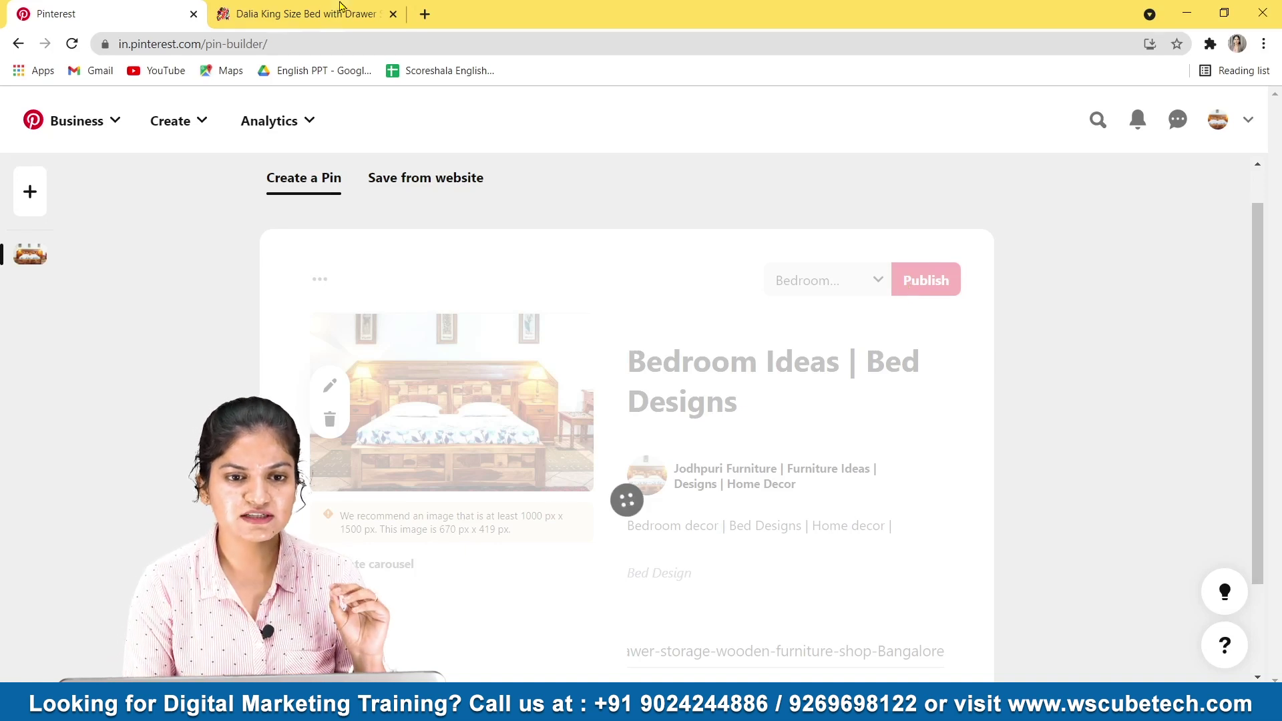
left_click(393, 14)
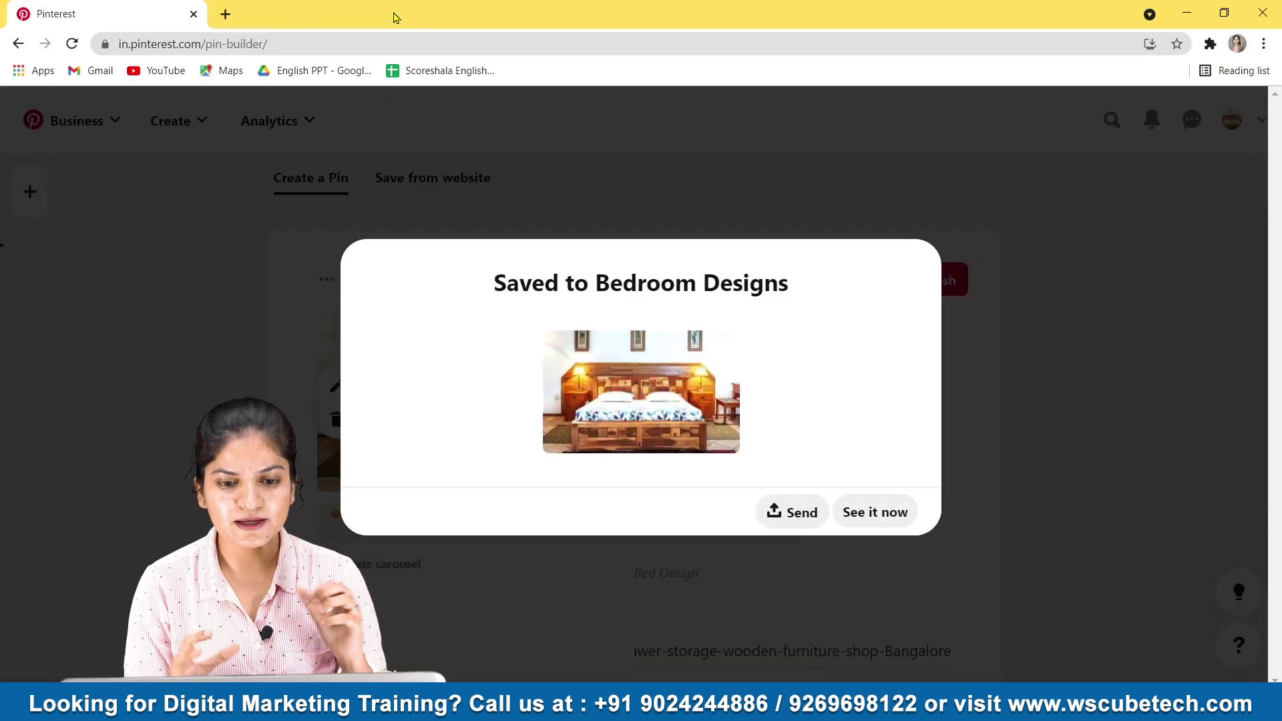
left_click(898, 512)
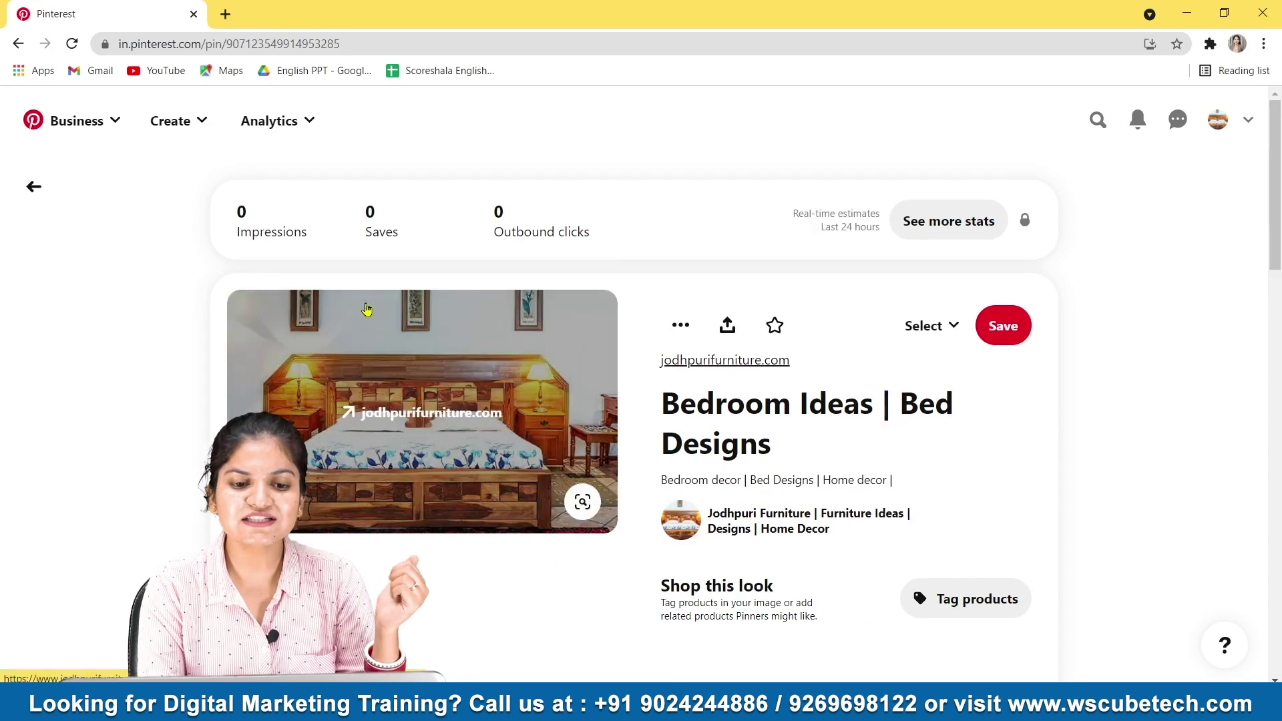
Follow the published Pin's image link to check the product page on jodhpurifurniture.com, and return to the Pin.
left_click(442, 426)
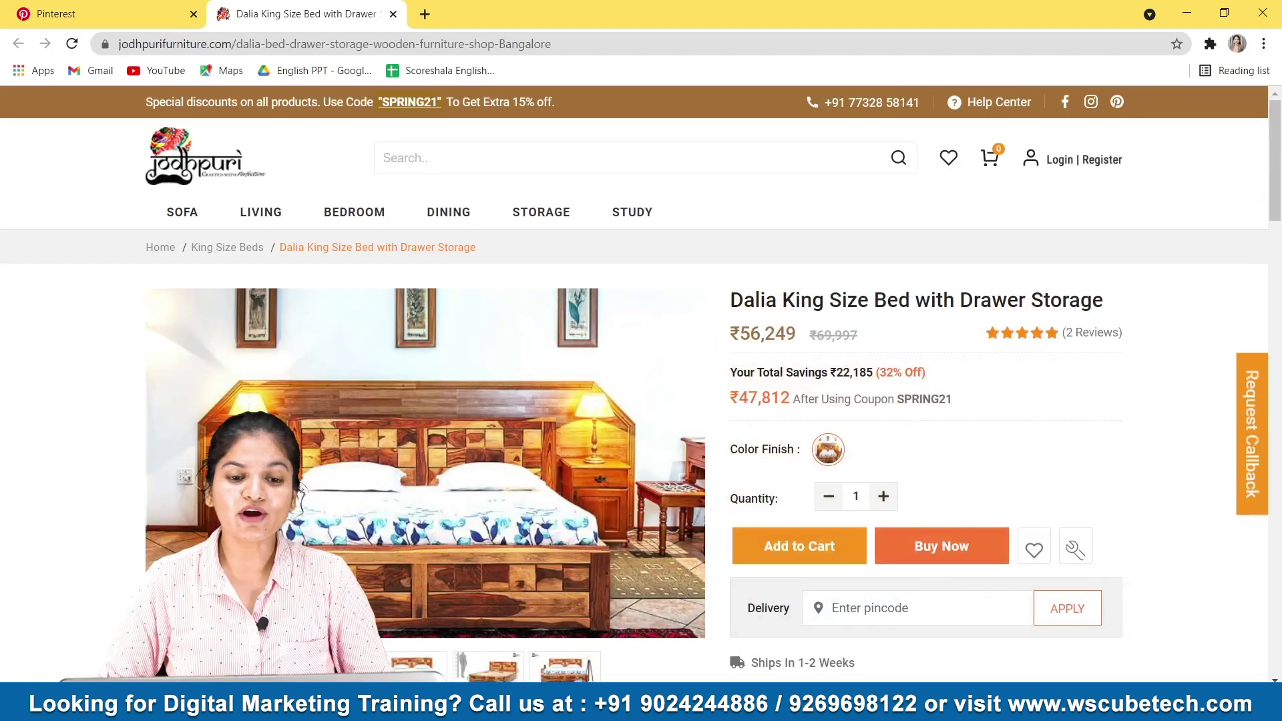
scroll(997, 380, "down", 4)
scroll(998, 385, "up", 3)
scroll(998, 385, "up", 1)
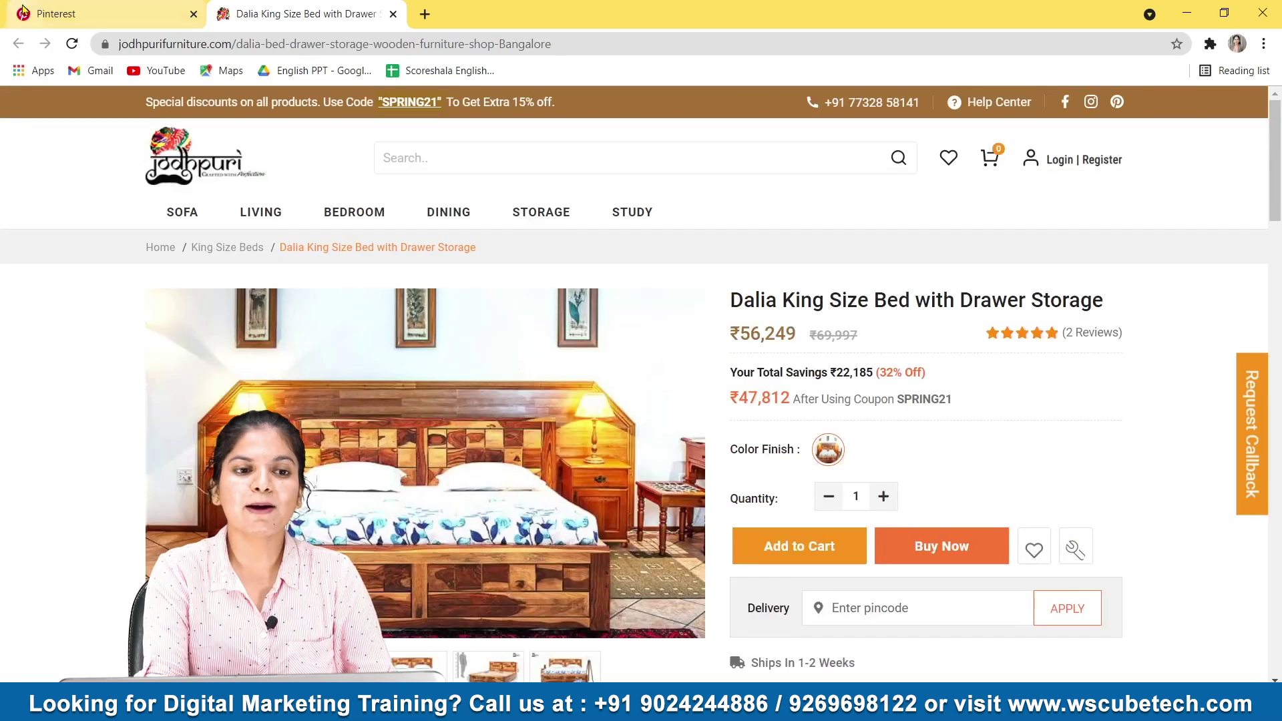
left_click(65, 11)
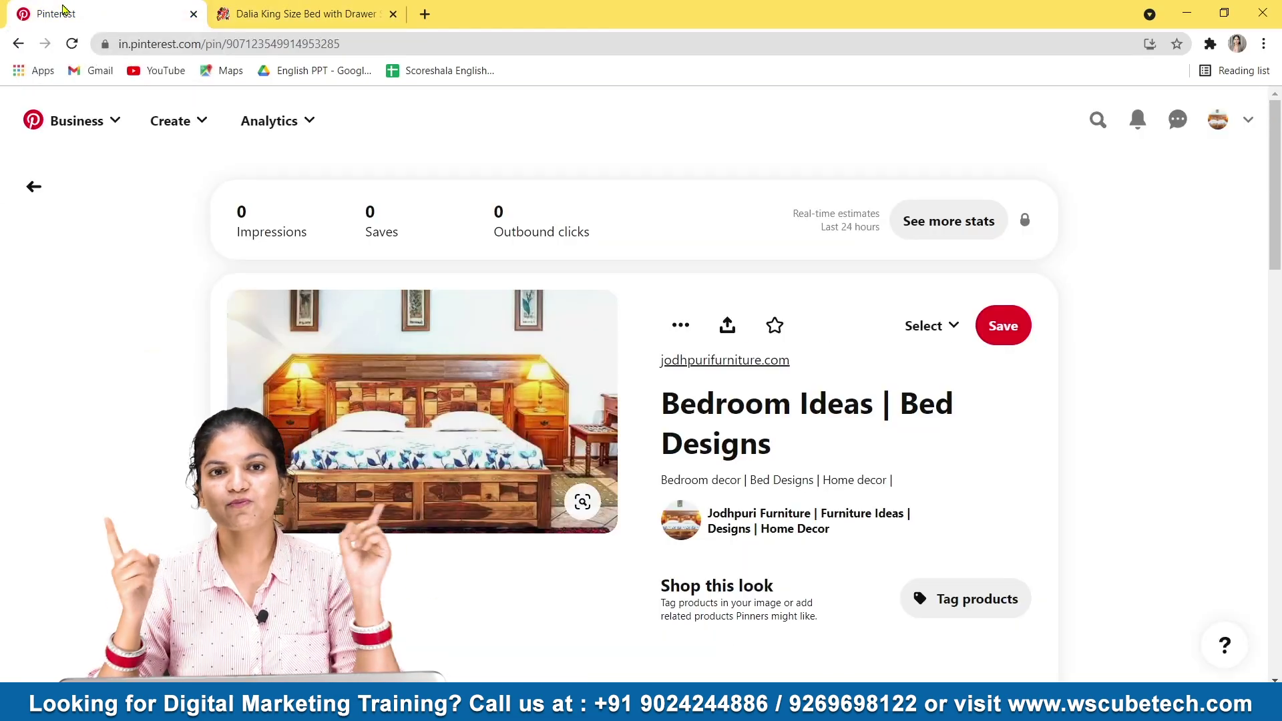